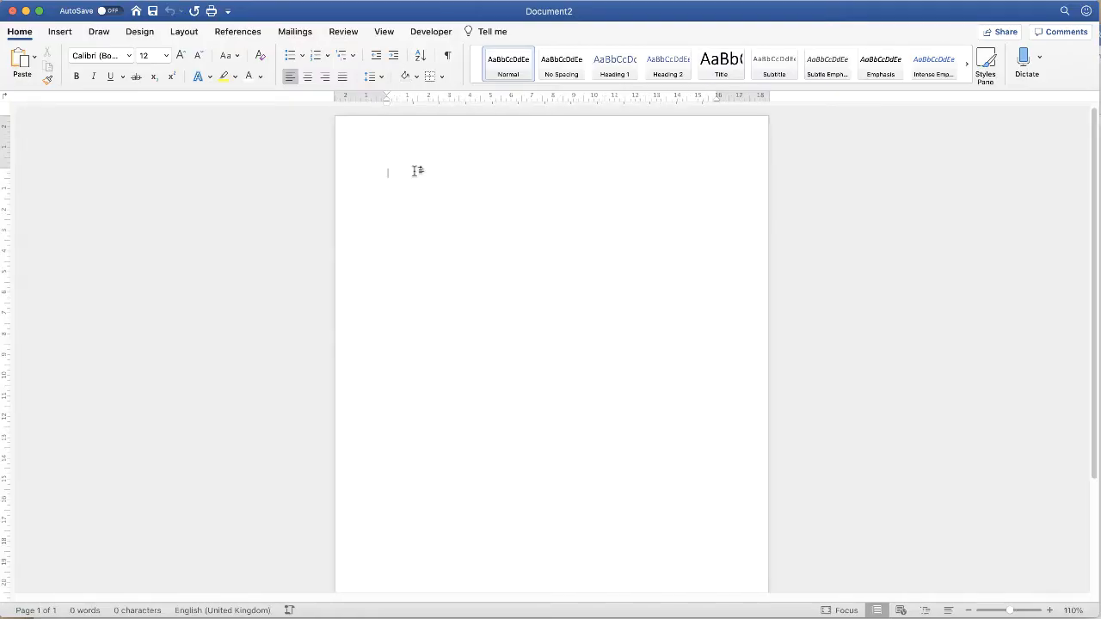
Step: Enter the title "Checklist 1" and make it bold at font size 28
text(Checklist 1)
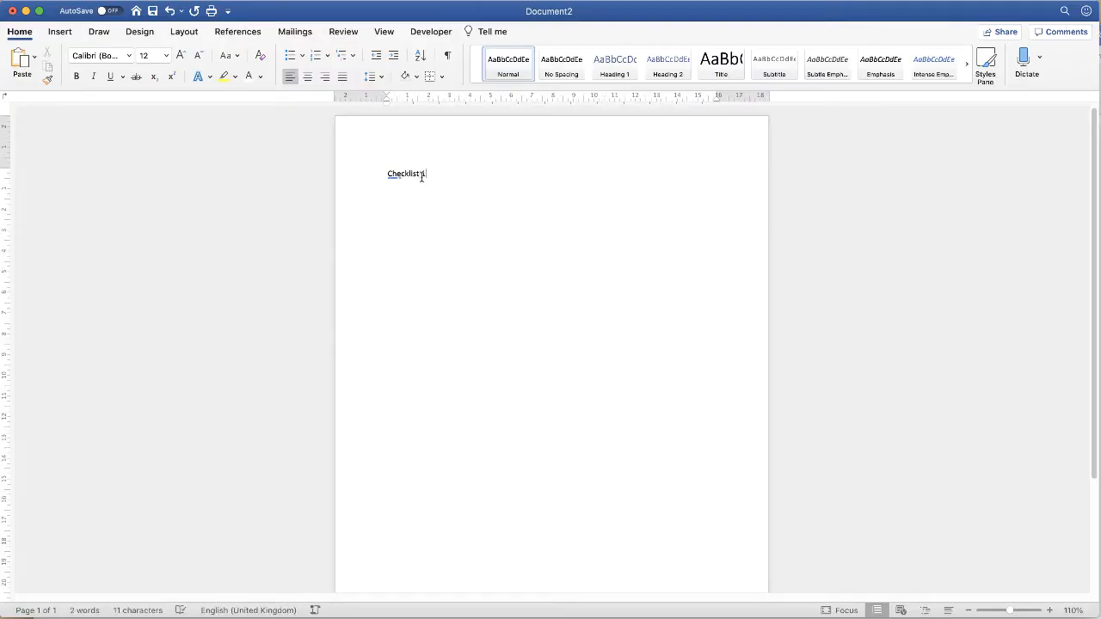
triple_click(417, 172)
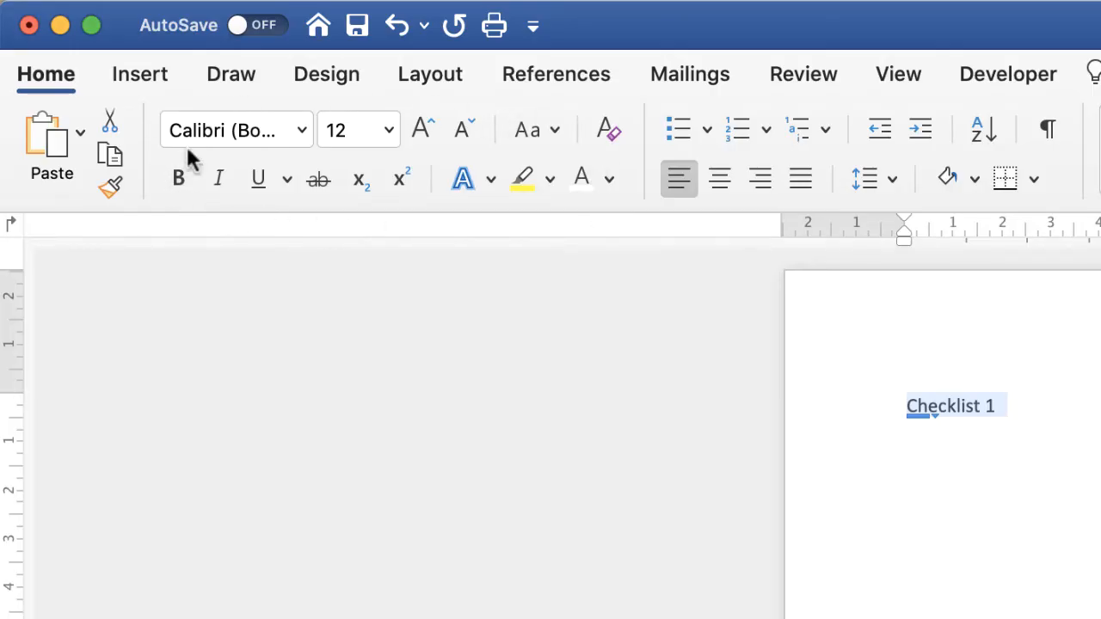
click(178, 179)
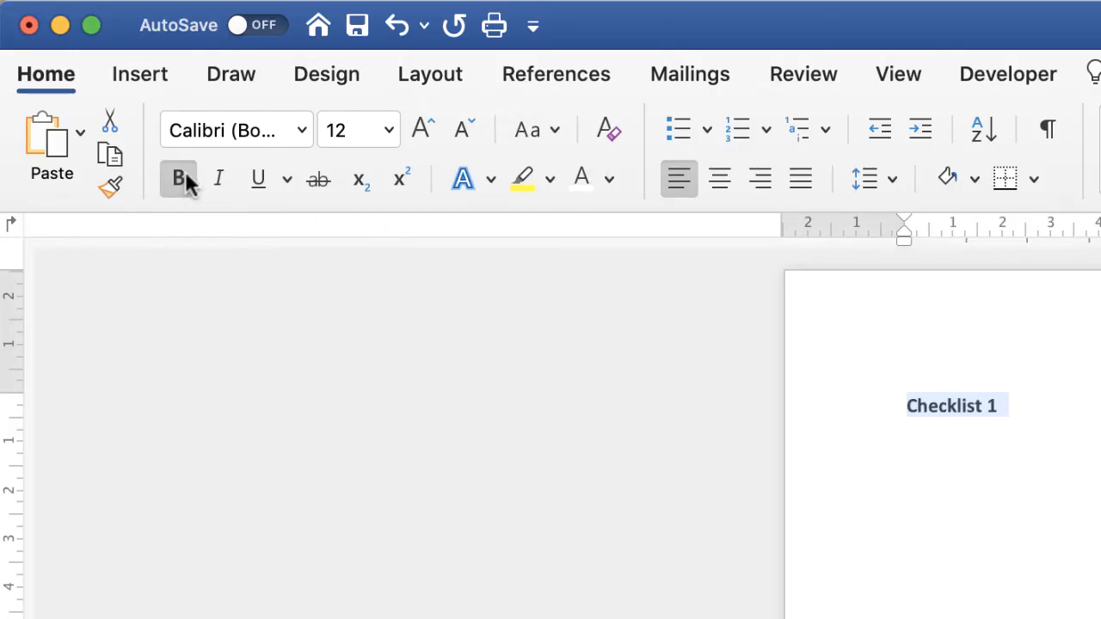
click(422, 131)
click(422, 131)
click(422, 131)
click(422, 131)
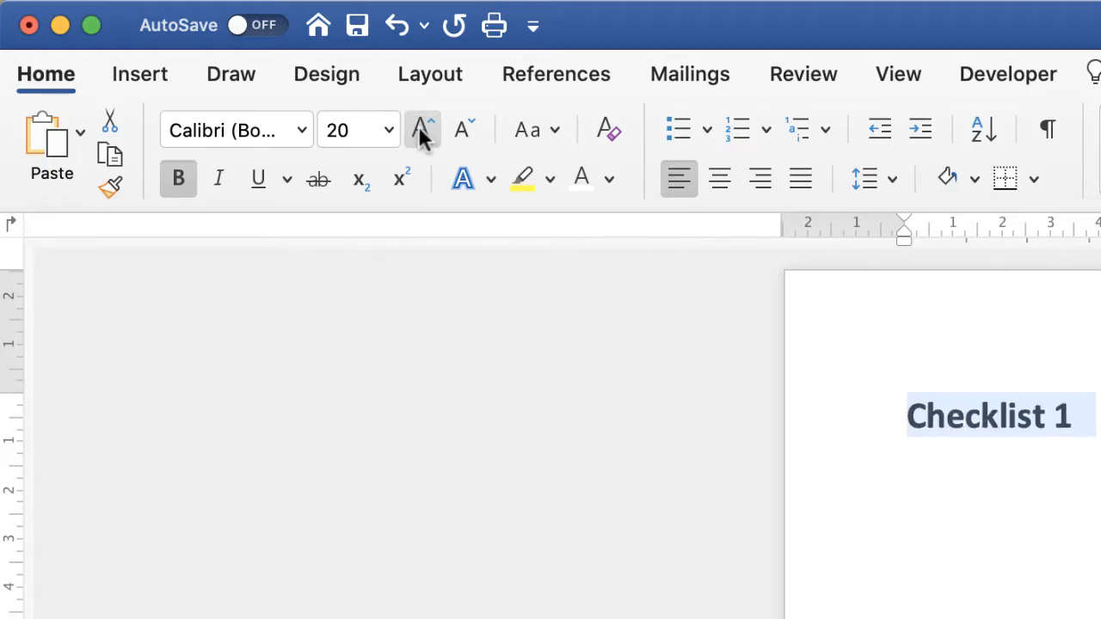
click(422, 131)
click(421, 131)
click(421, 130)
click(423, 131)
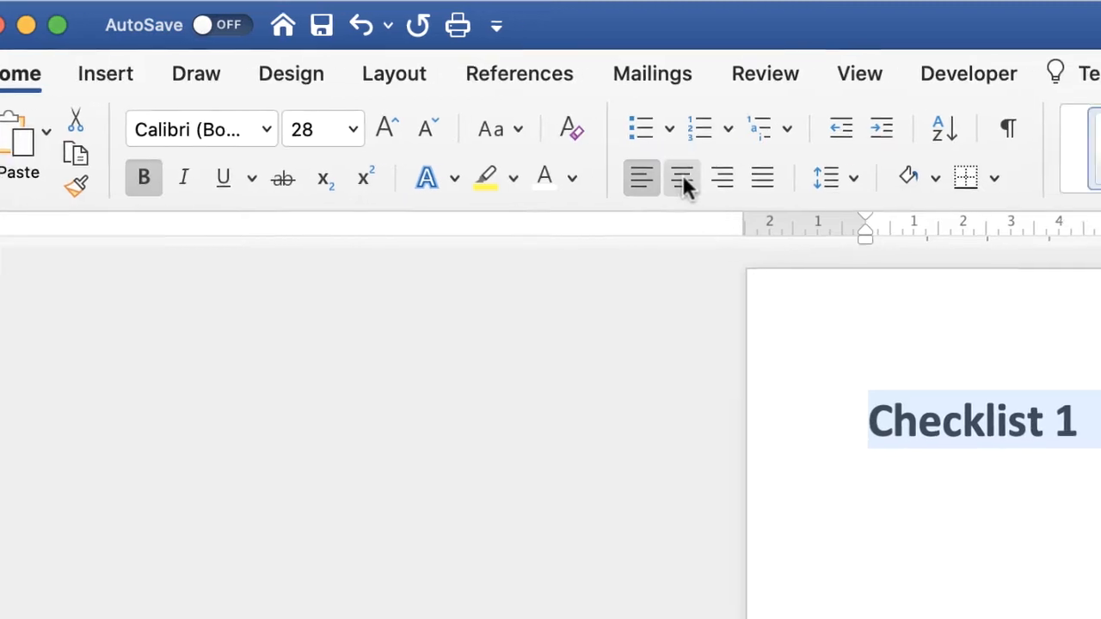
Step: Centre and underline the "Checklist 1" title and add an empty line below it
click(720, 177)
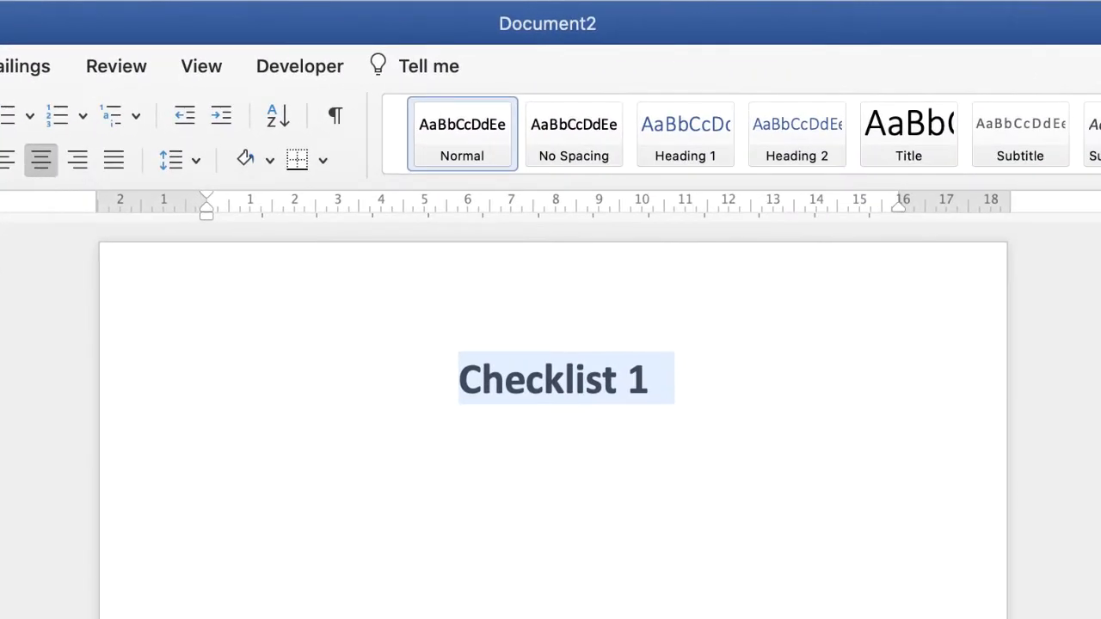
key(super+u)
click(676, 385)
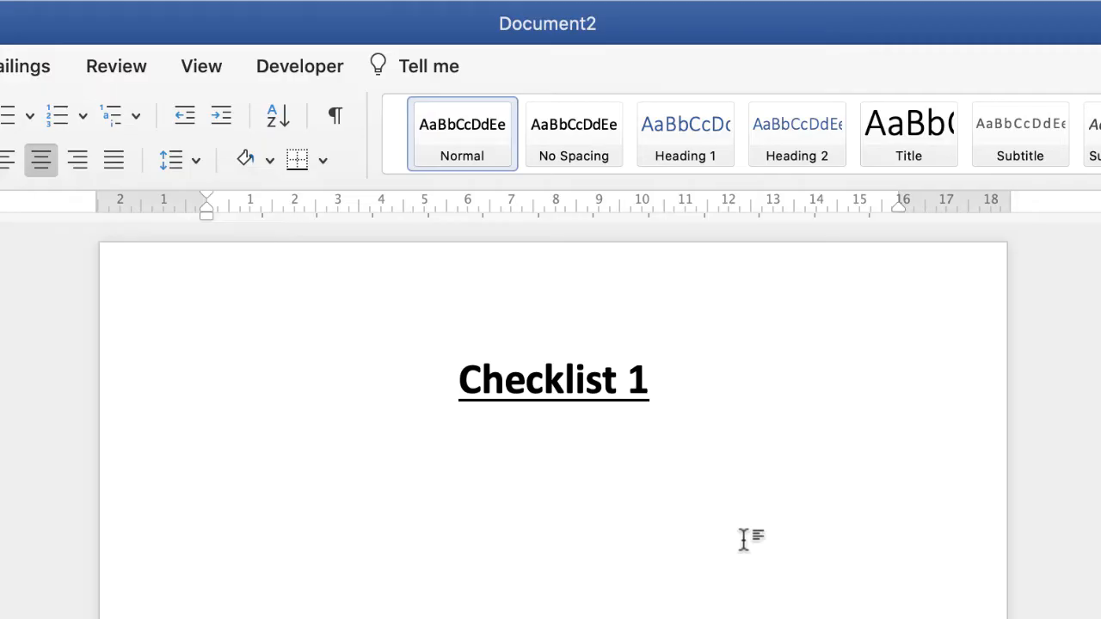
key(Return)
text(kjkjfhgkfsg)
key(BackSpace)
key(BackSpace)
key(BackSpace)
key(BackSpace)
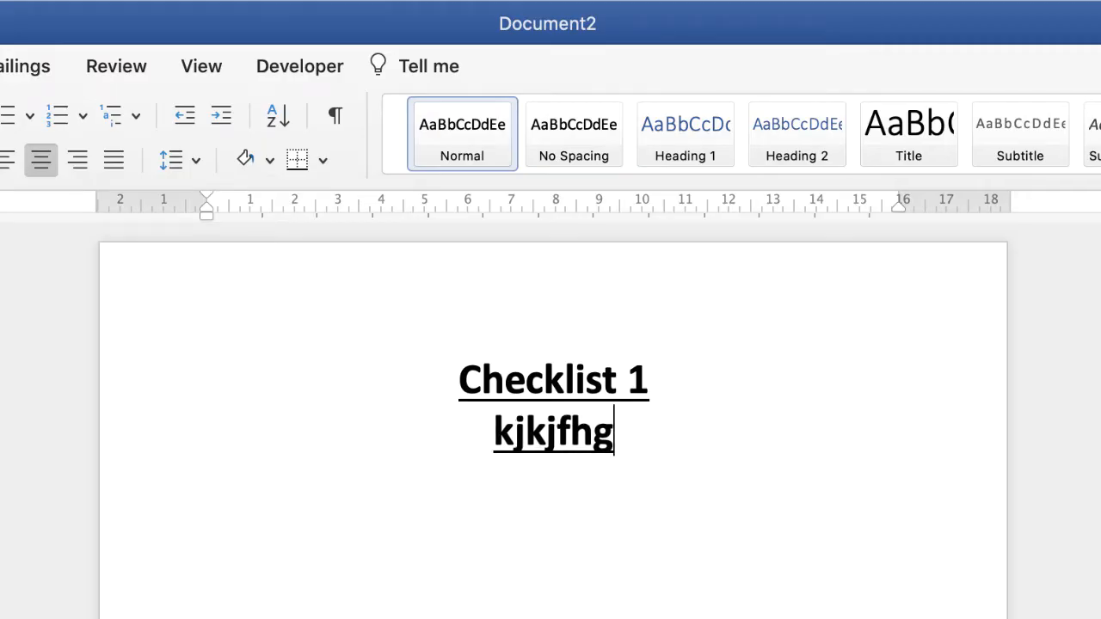
key(BackSpace)
key(BackSpace)
key(BackSpace)
key(BackSpace)
key(BackSpace)
key(BackSpace)
key(BackSpace)
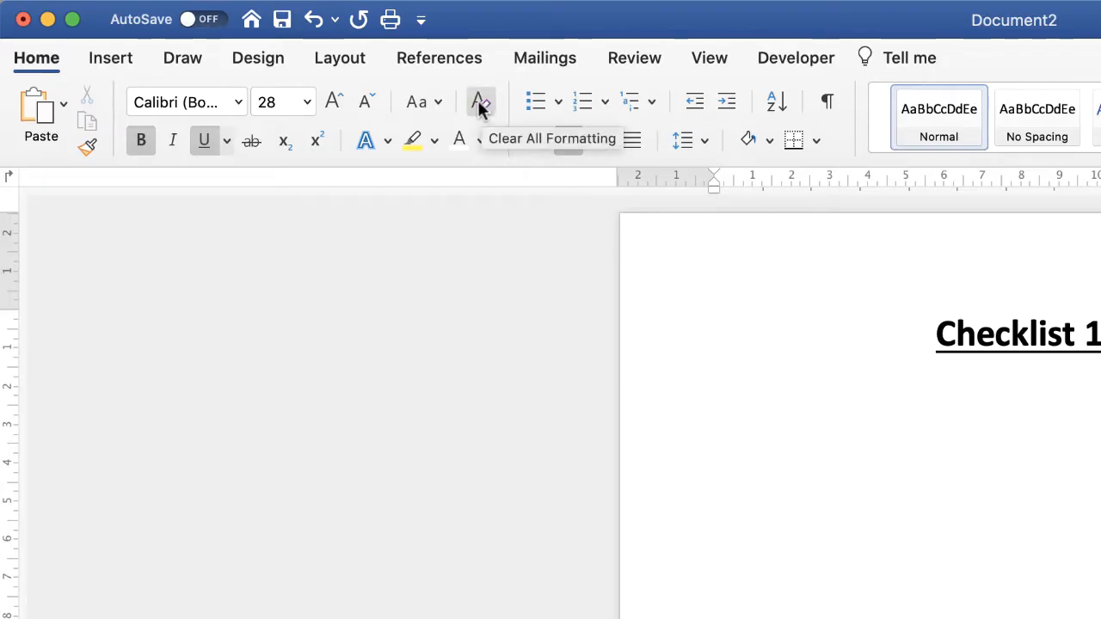
Step: Clear all formatting from the empty line under the title and enter "Laundry" there
click(479, 102)
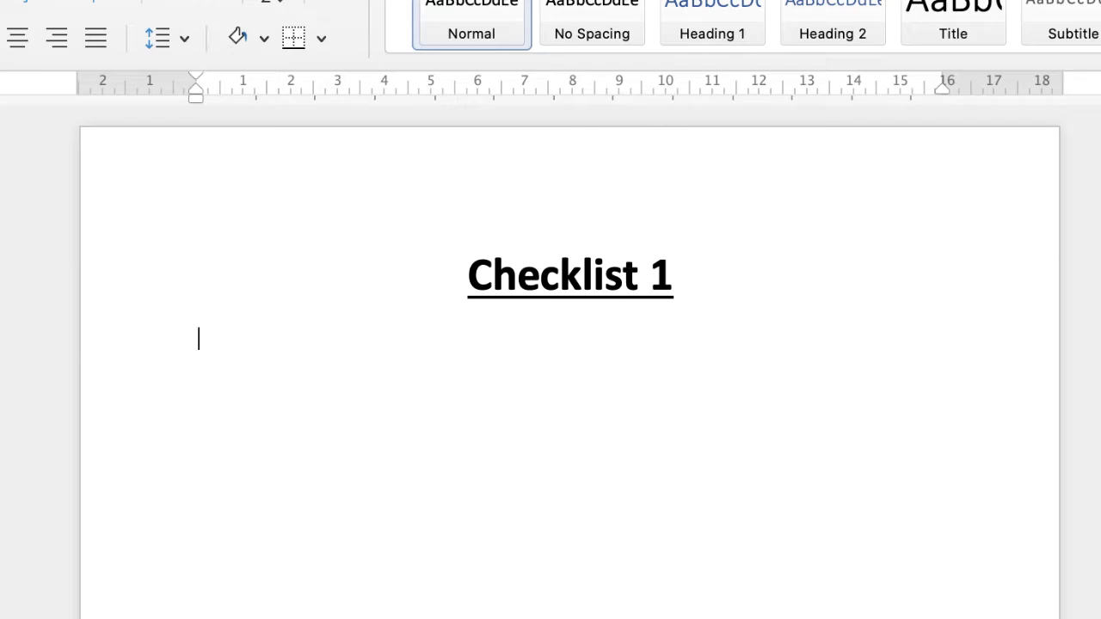
text(Laundry)
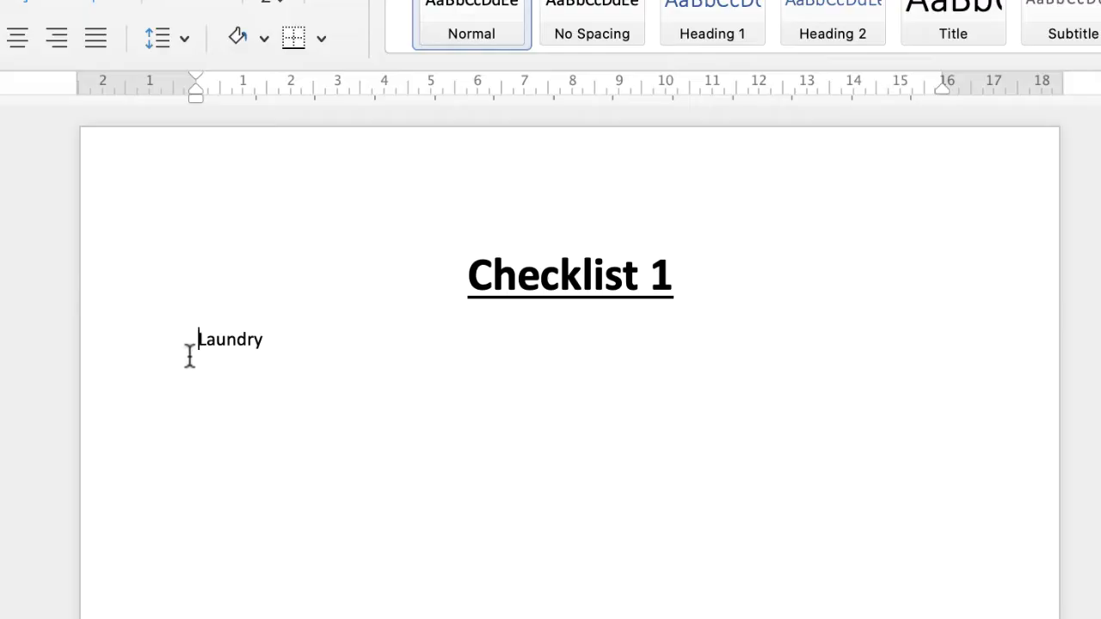
Step: Define a custom bullet for the "Laundry" line using the empty square symbol from the Tahoma font
click(199, 342)
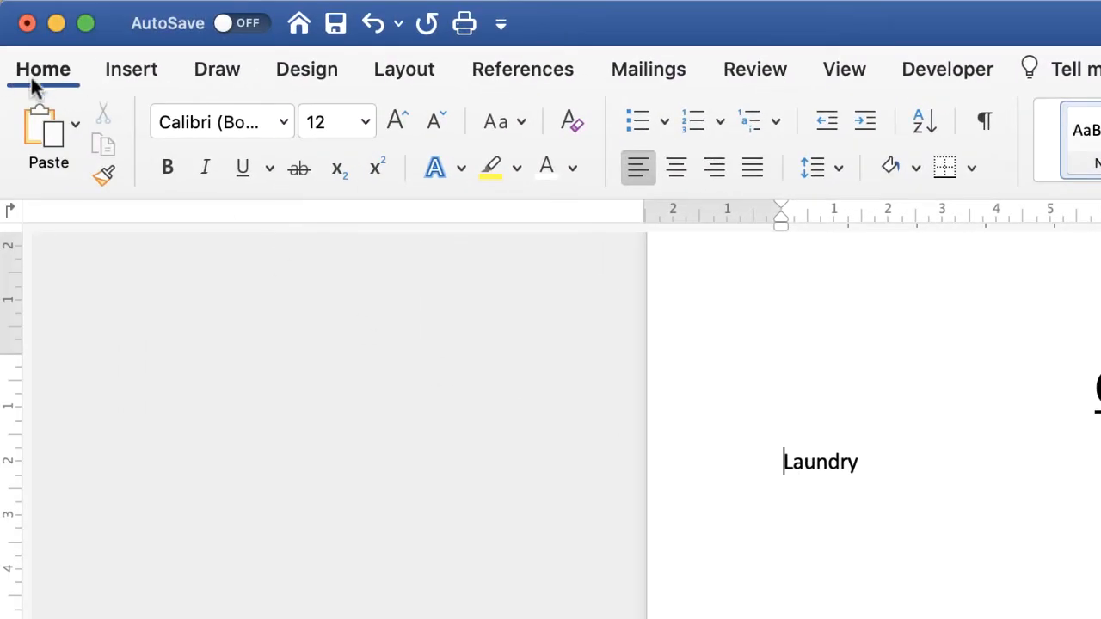
click(663, 122)
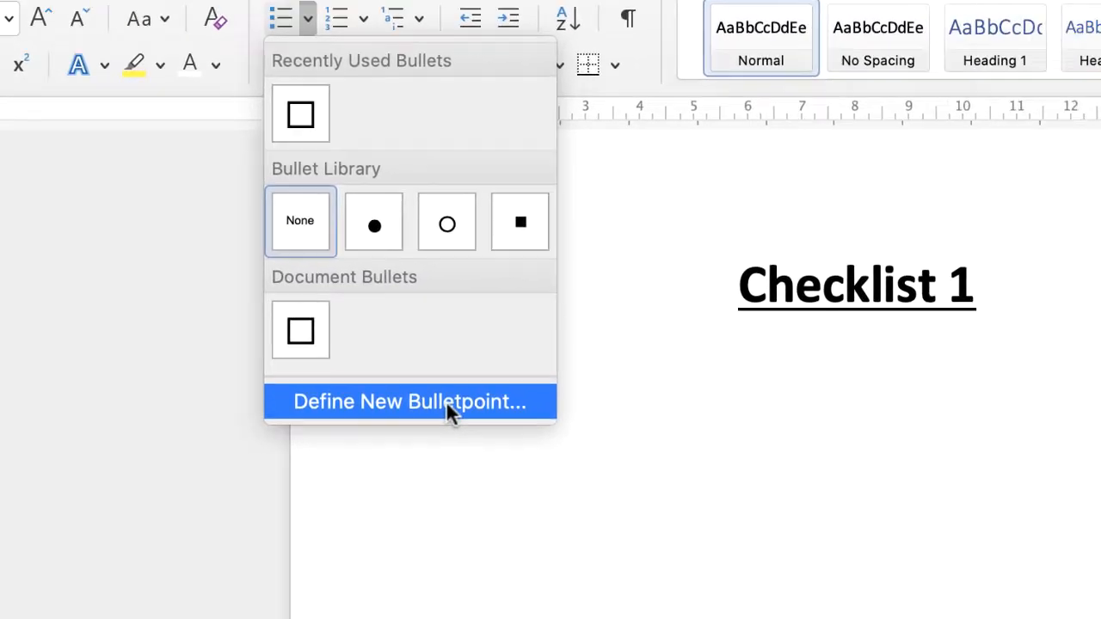
click(806, 504)
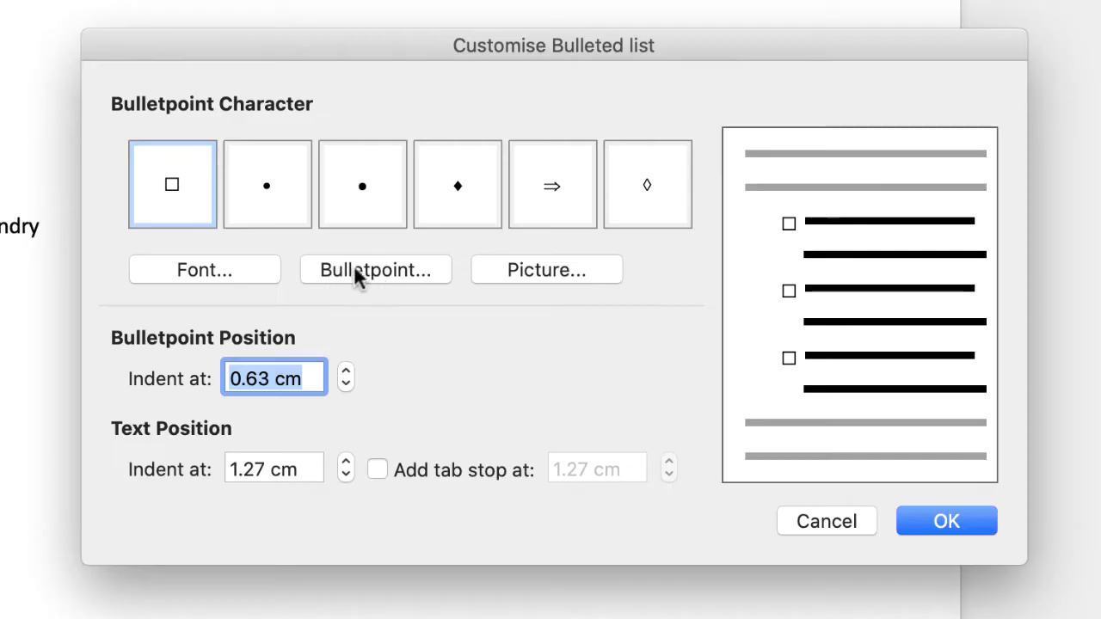
click(381, 271)
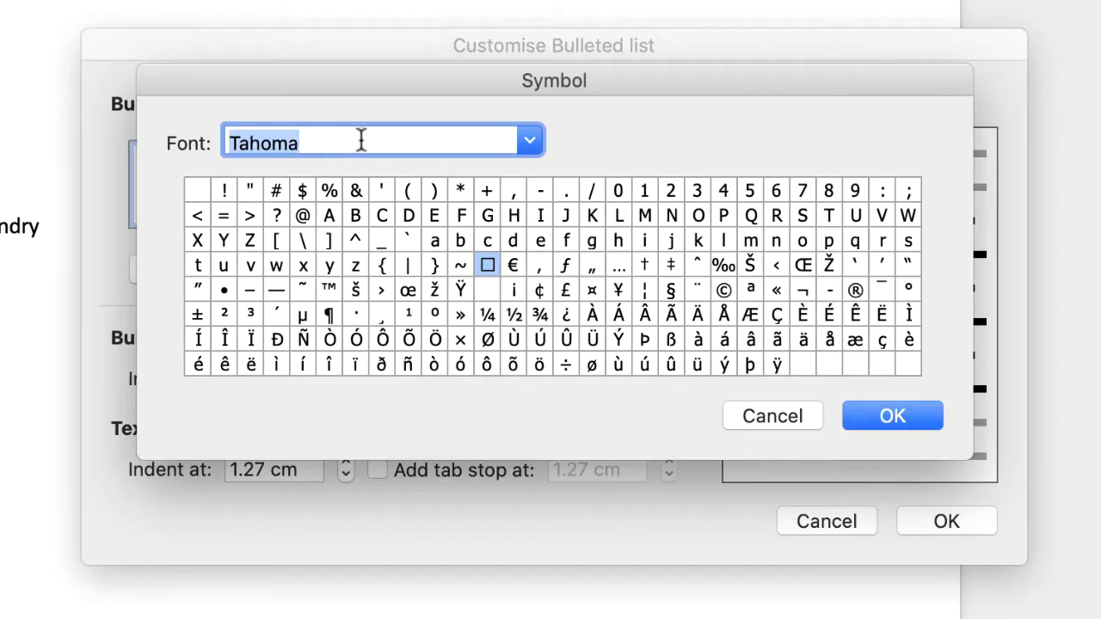
click(529, 142)
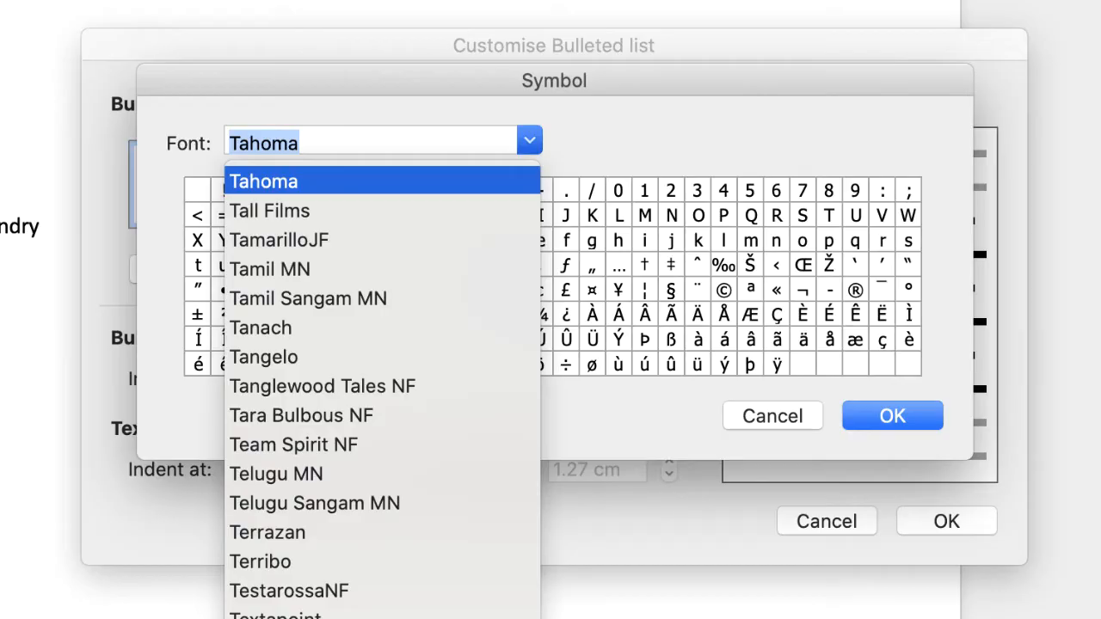
scroll(383, 387, down, 20)
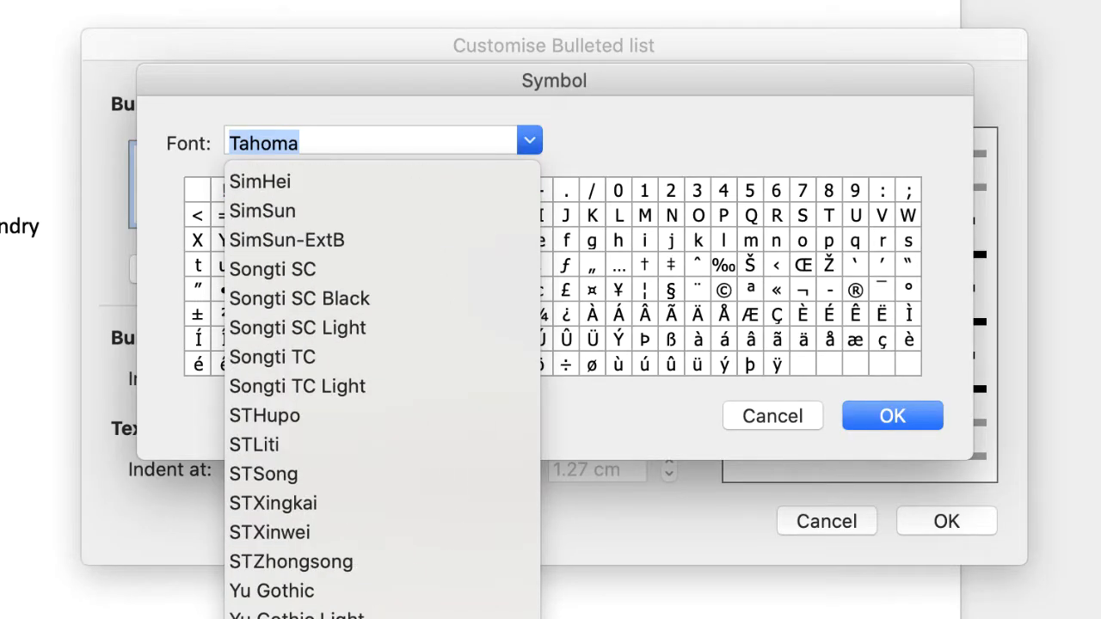
scroll(386, 238, up, 15)
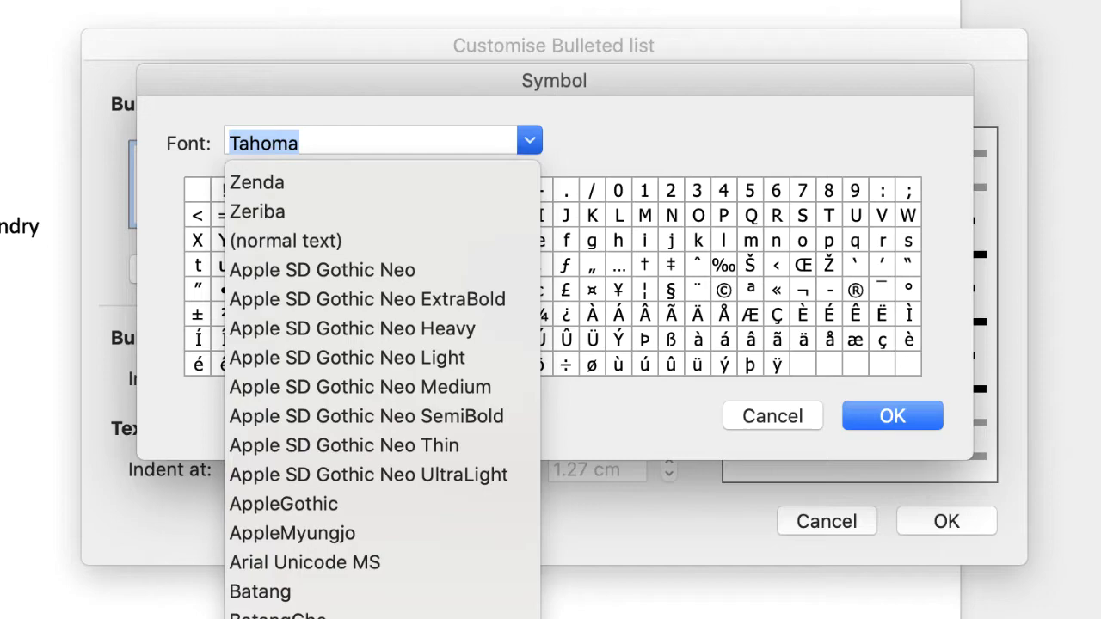
click(315, 142)
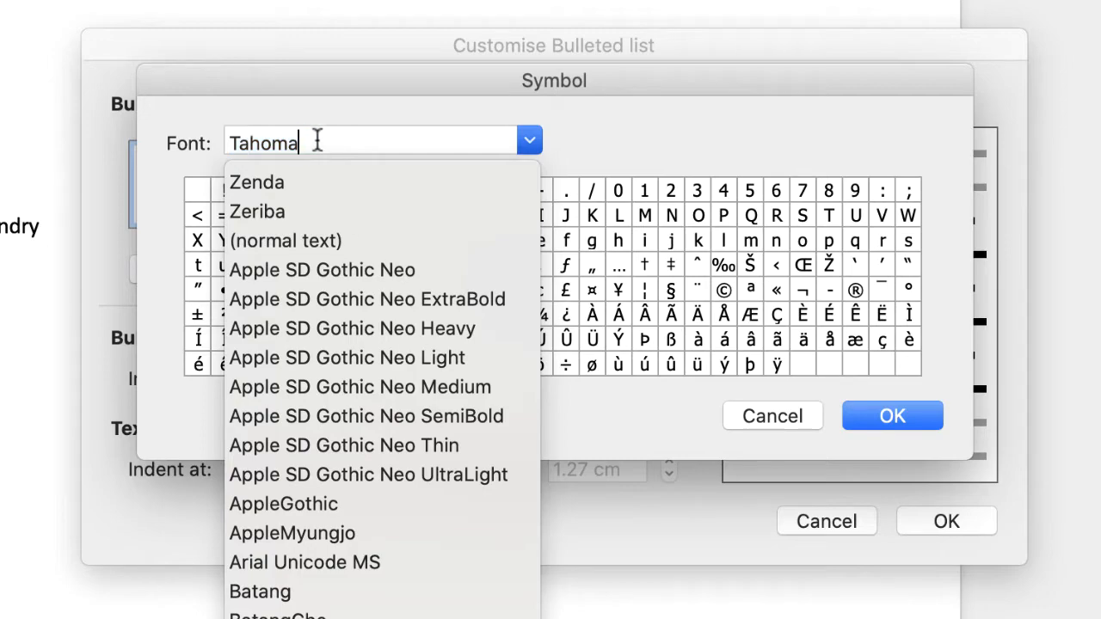
click(708, 379)
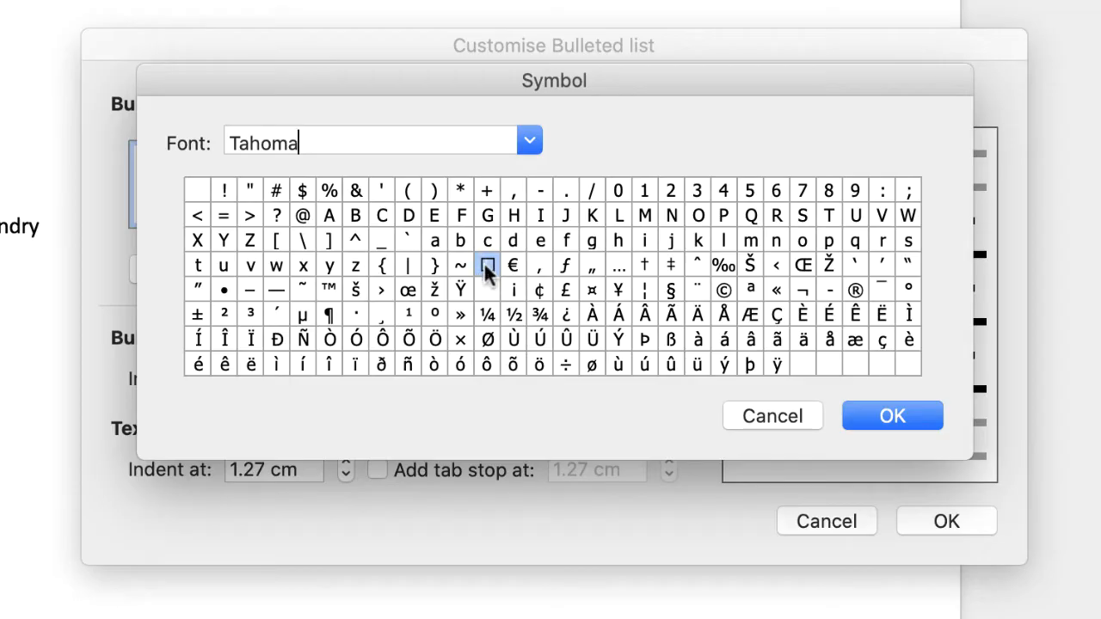
click(874, 413)
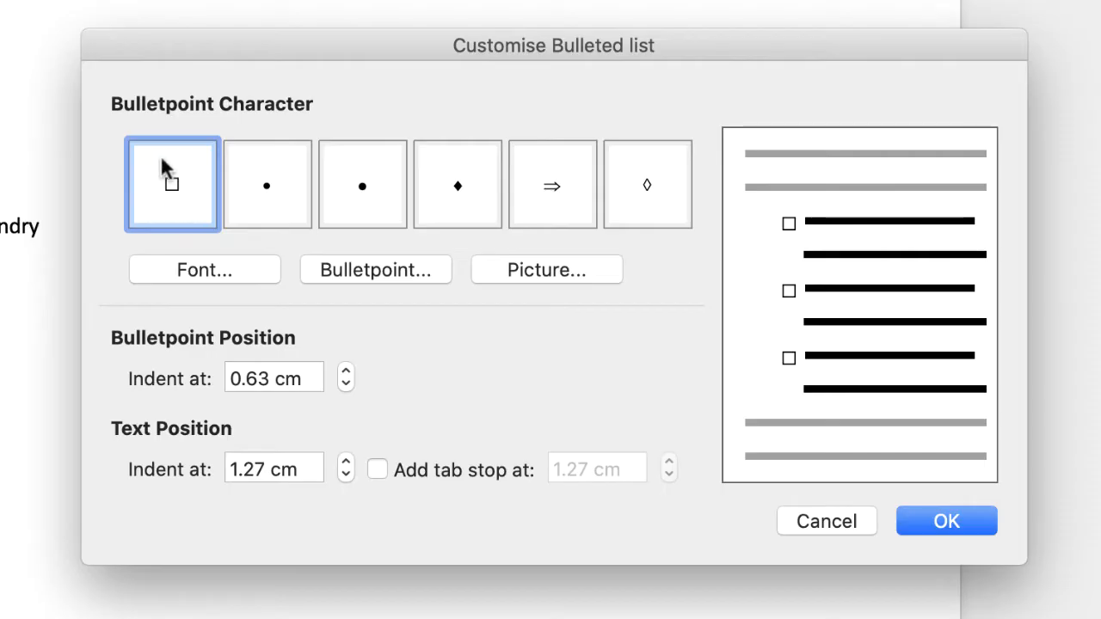
click(931, 532)
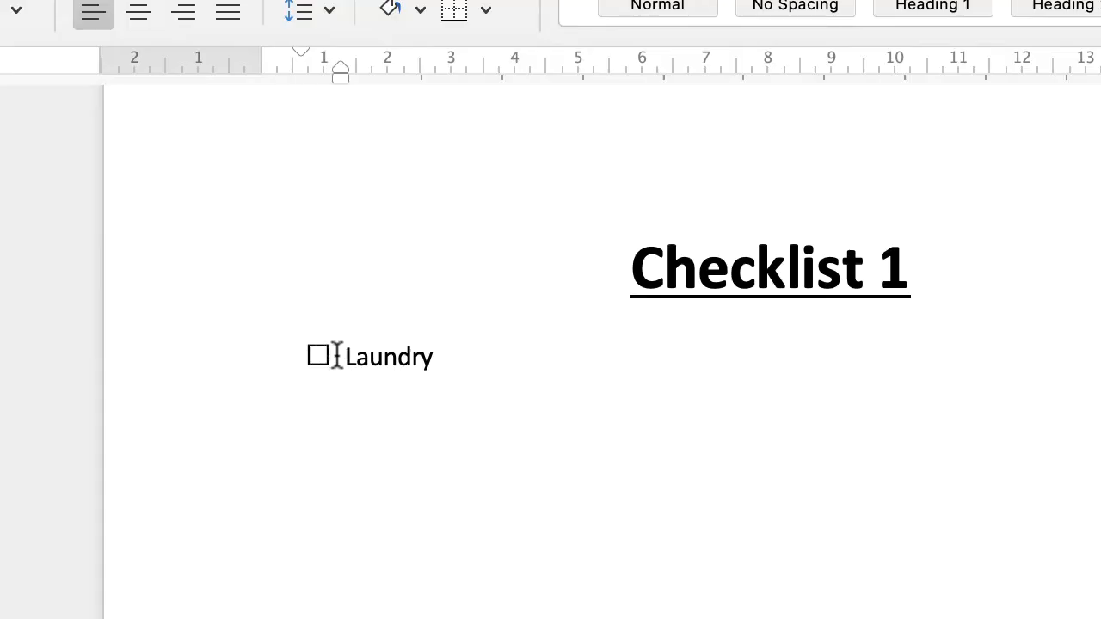
Step: Add the checkbox items "Sweep all floors", "Collect and dispose of all garbage" and "Shopping list", and end the bulleted list
click(435, 360)
key(Return)
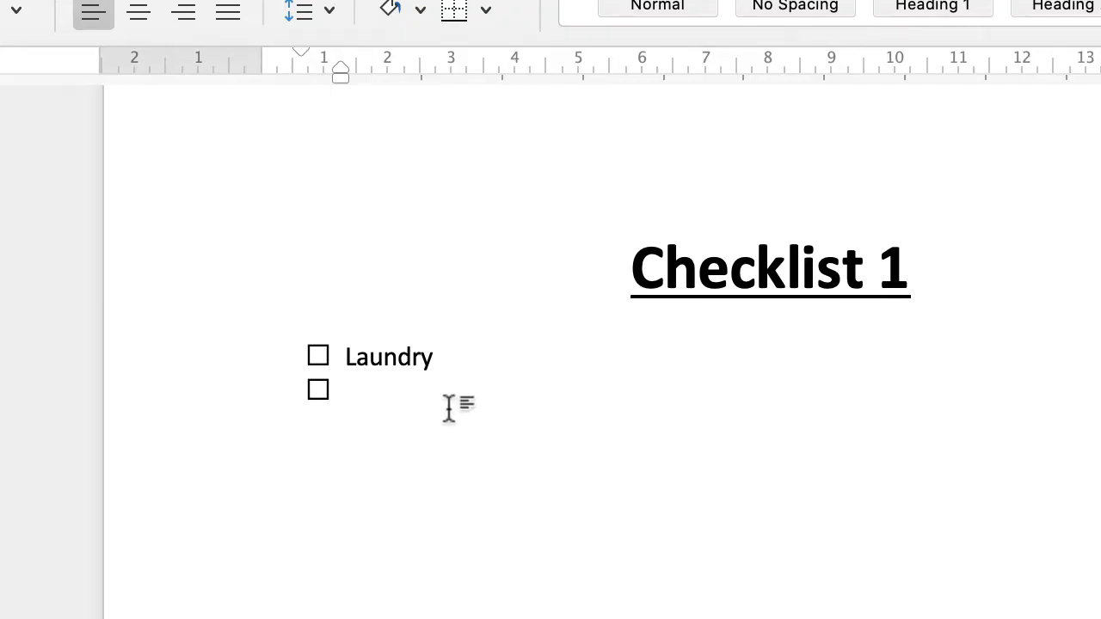
text(Sweep)
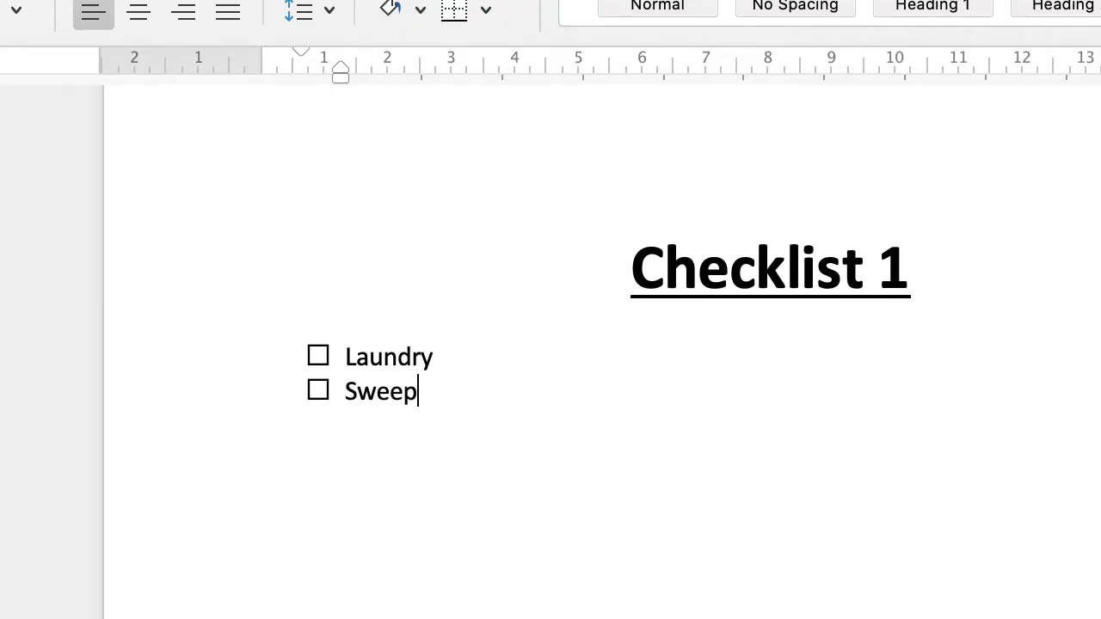
text( all floo)
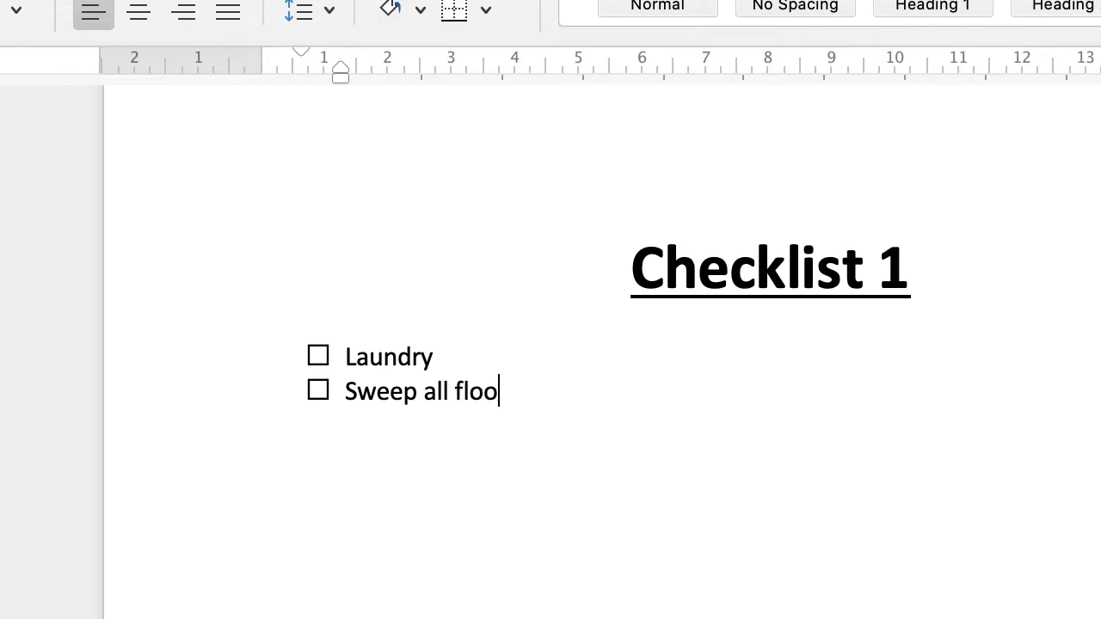
text(rs)
key(Return)
text(Collect and dispose of all garbage)
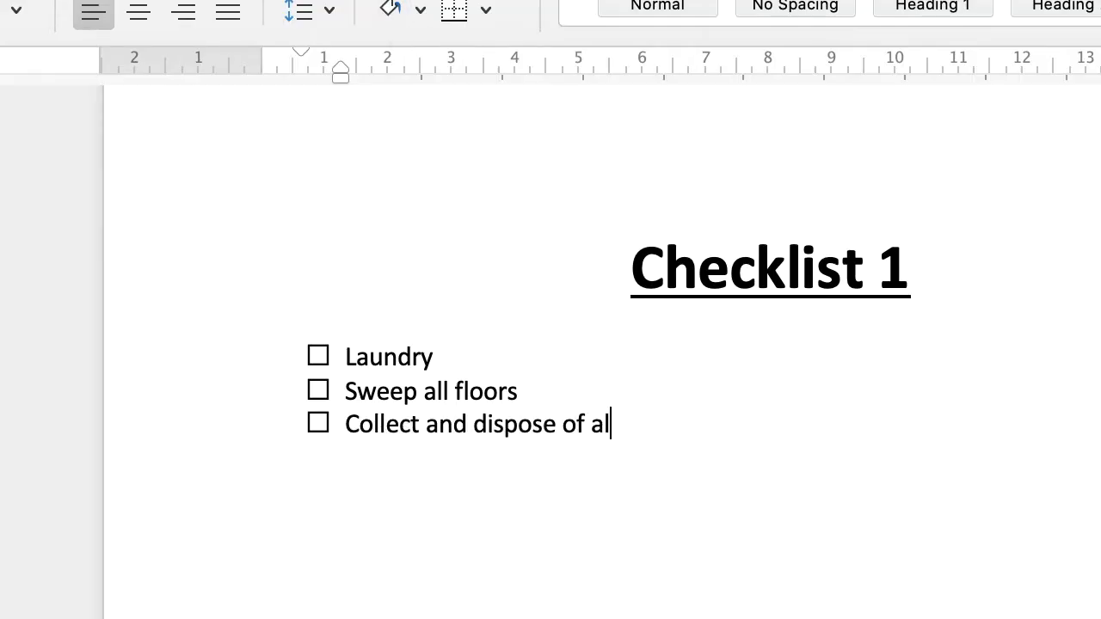
key(Return)
text(Shopping list)
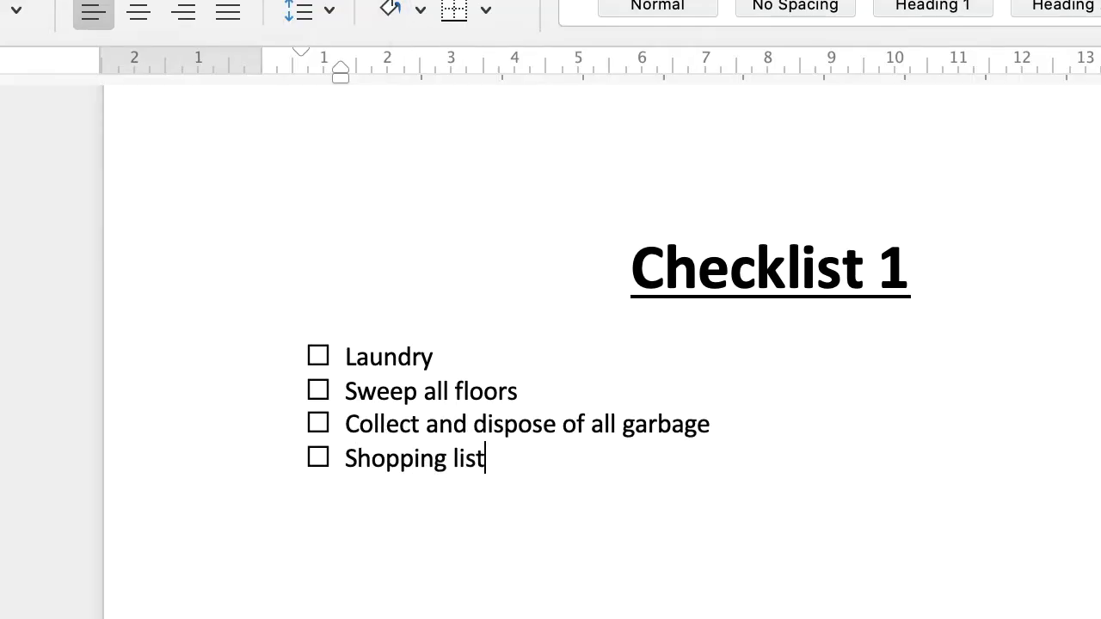
key(Return)
key(Return)
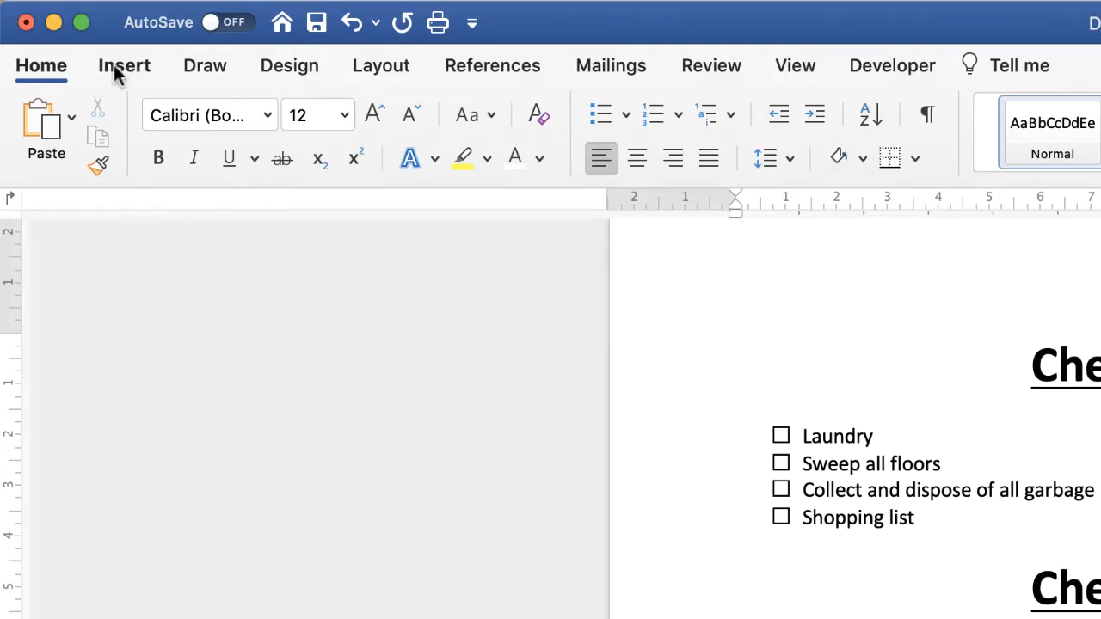
Step: Insert a table with four columns and eight rows under the "Checklist 2" title
click(115, 69)
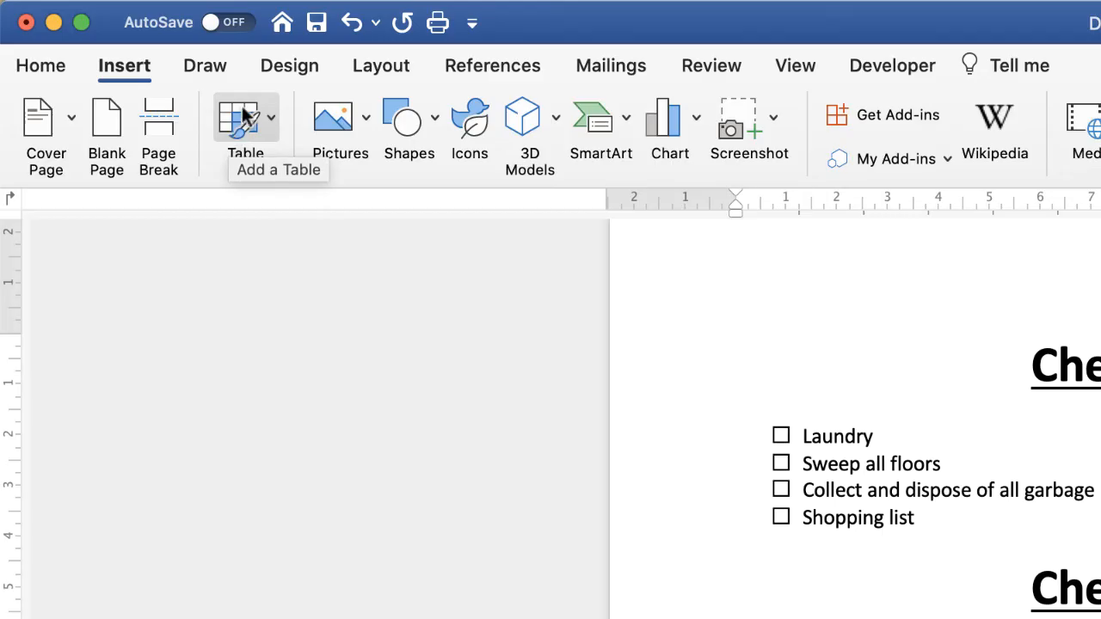
click(272, 126)
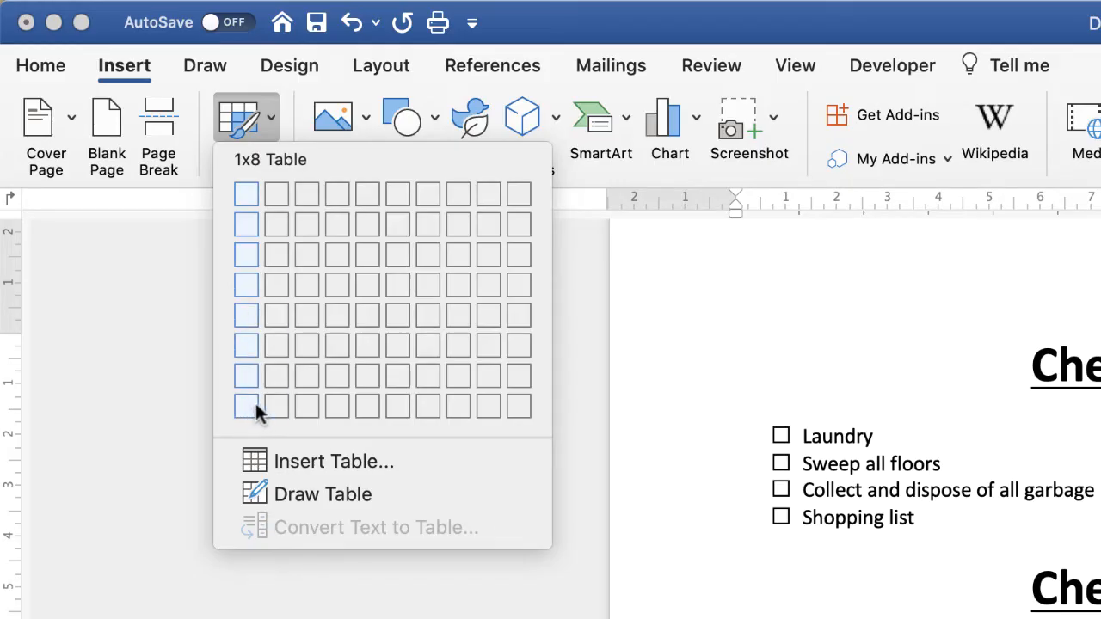
click(336, 413)
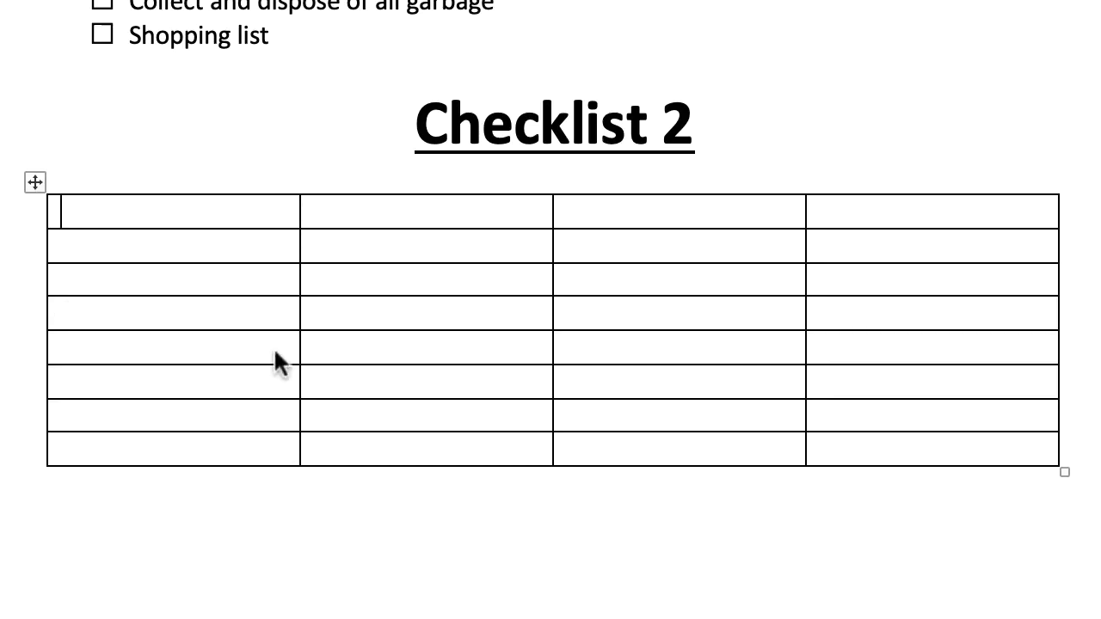
Step: Resize the table's columns so the first, third and fourth are narrow and the second takes up most of the width
drag(295, 313, 92, 328)
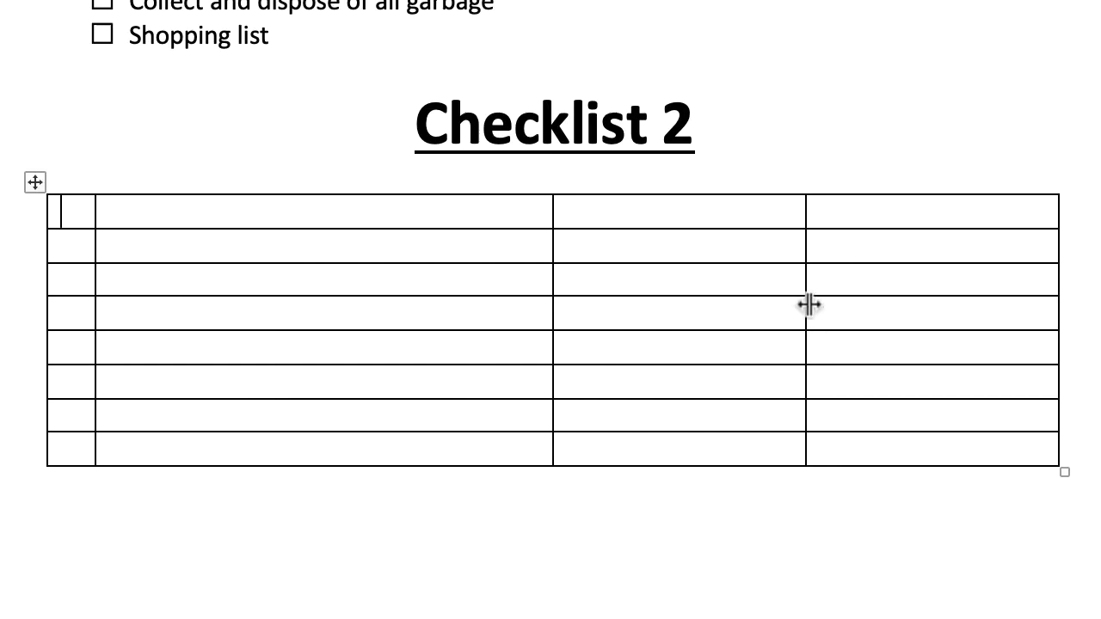
drag(805, 305, 986, 315)
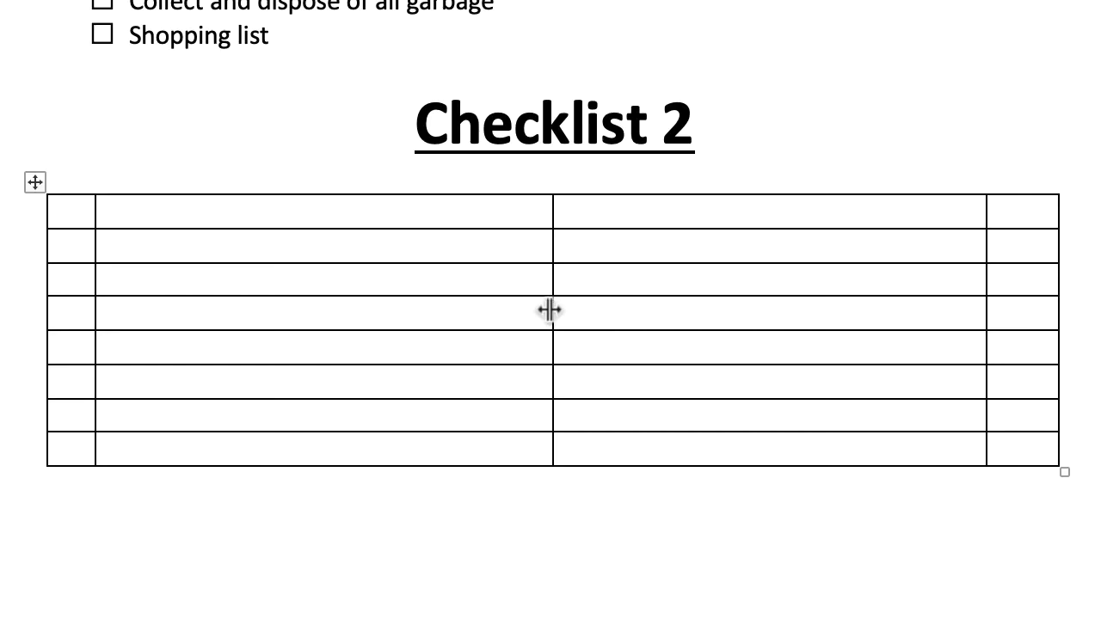
drag(551, 310, 923, 336)
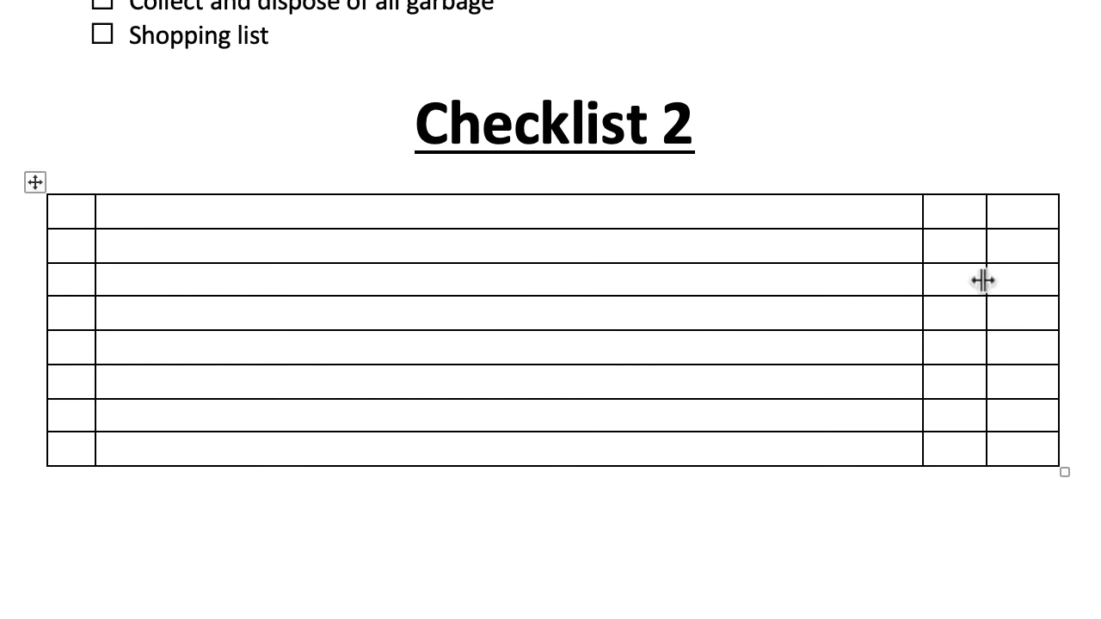
drag(984, 280, 1003, 286)
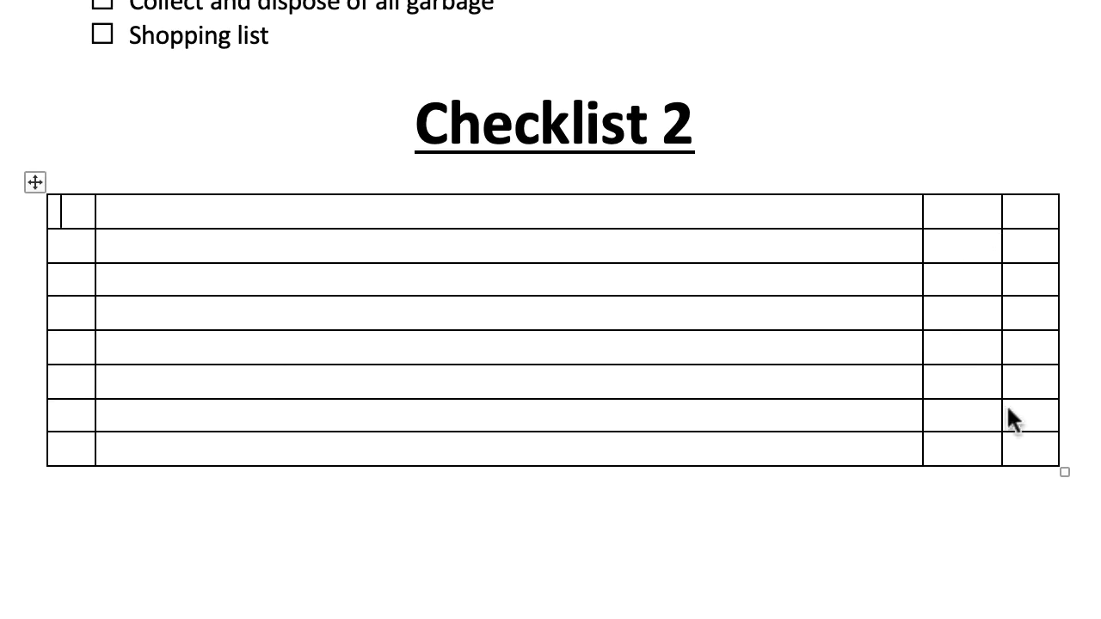
Step: Distribute the third and fourth columns of the Checklist 2 table so they are equally wide
drag(1025, 444, 981, 214)
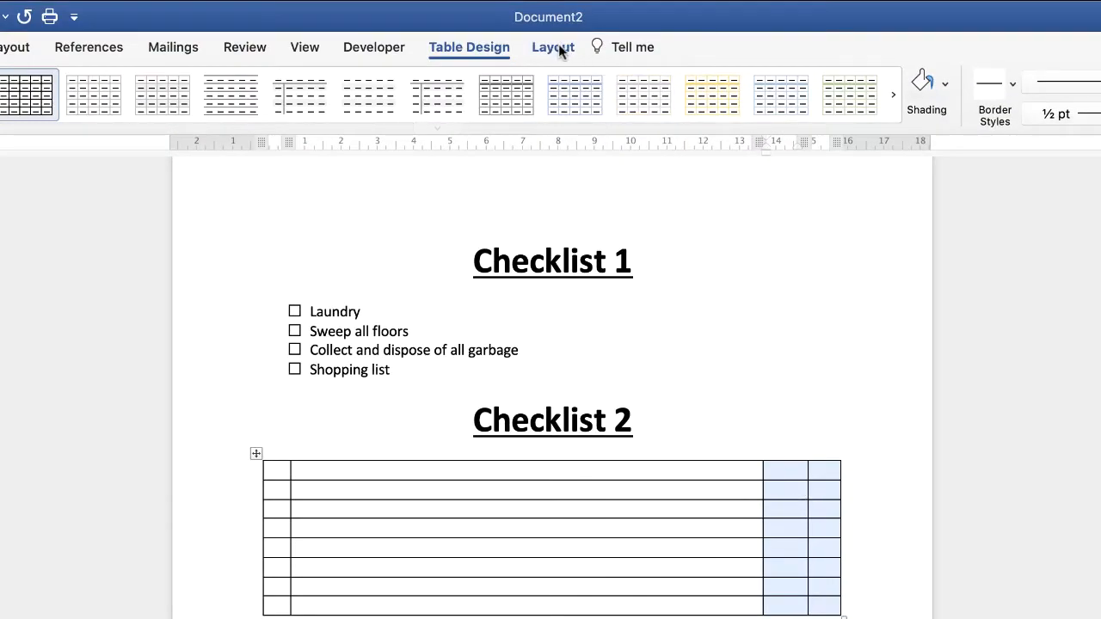
click(552, 50)
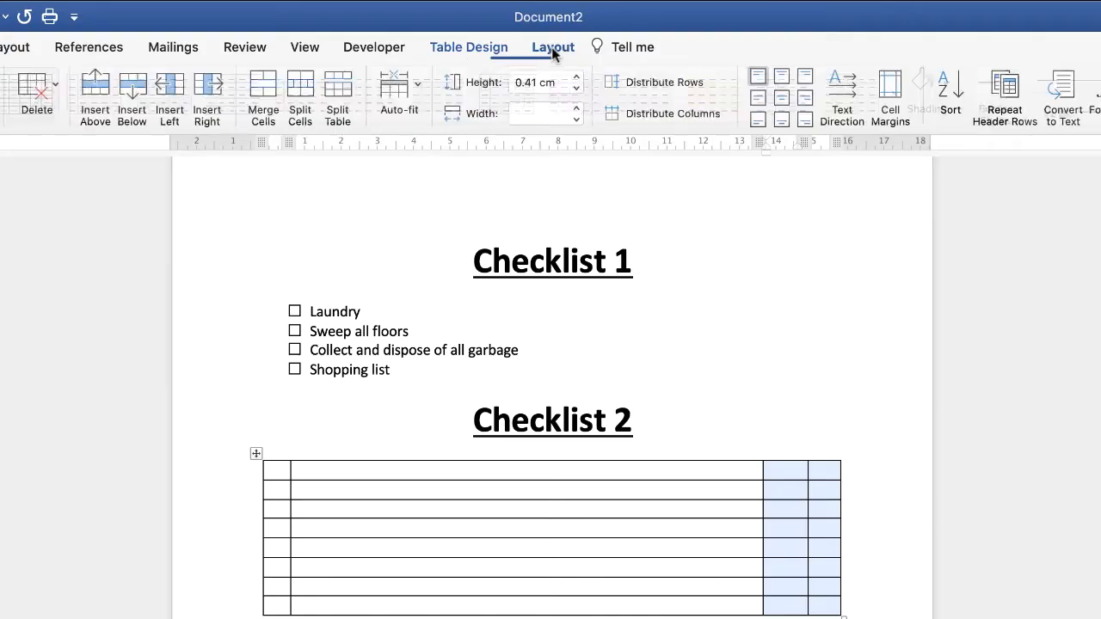
click(659, 112)
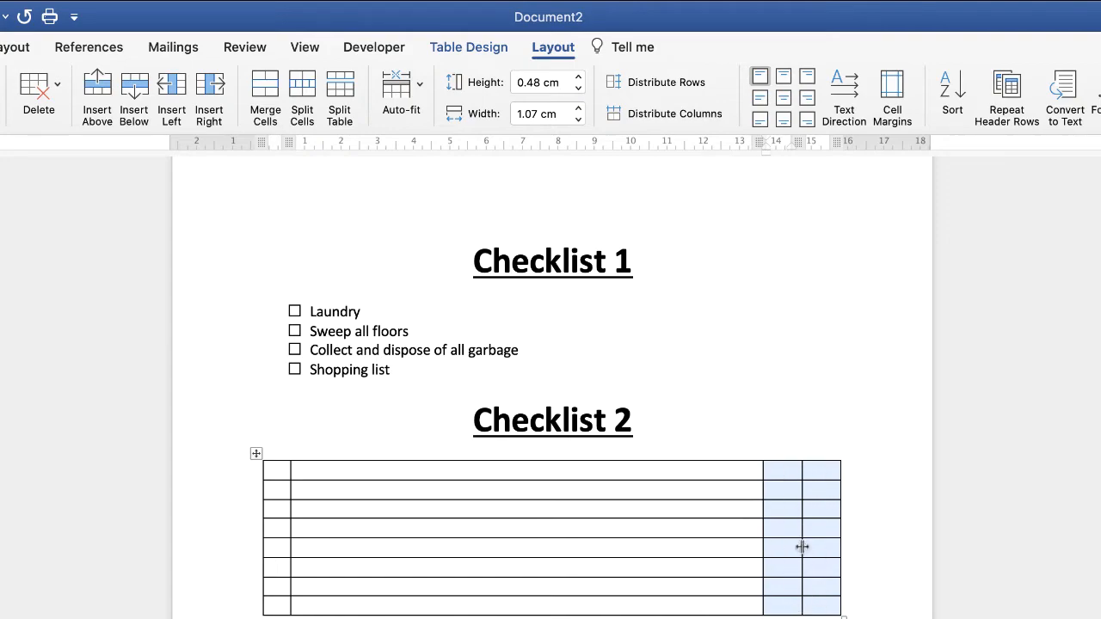
click(356, 584)
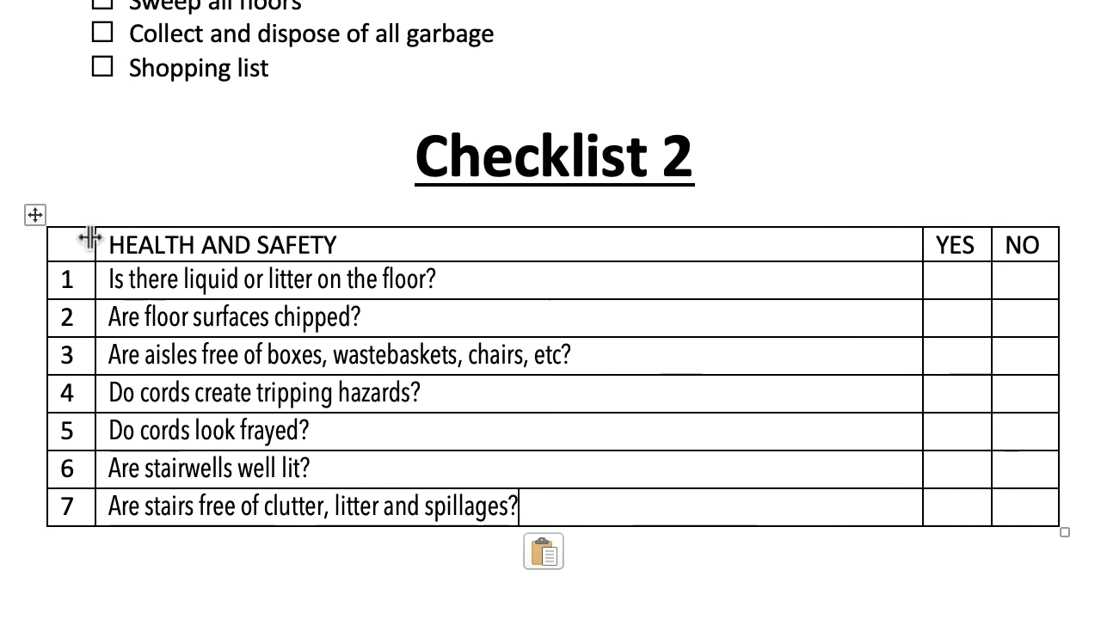
Step: Merge the first two cells of the table's header row and make the "HEALTH AND SAFETY" heading bold at 20 pt
drag(348, 245, 79, 247)
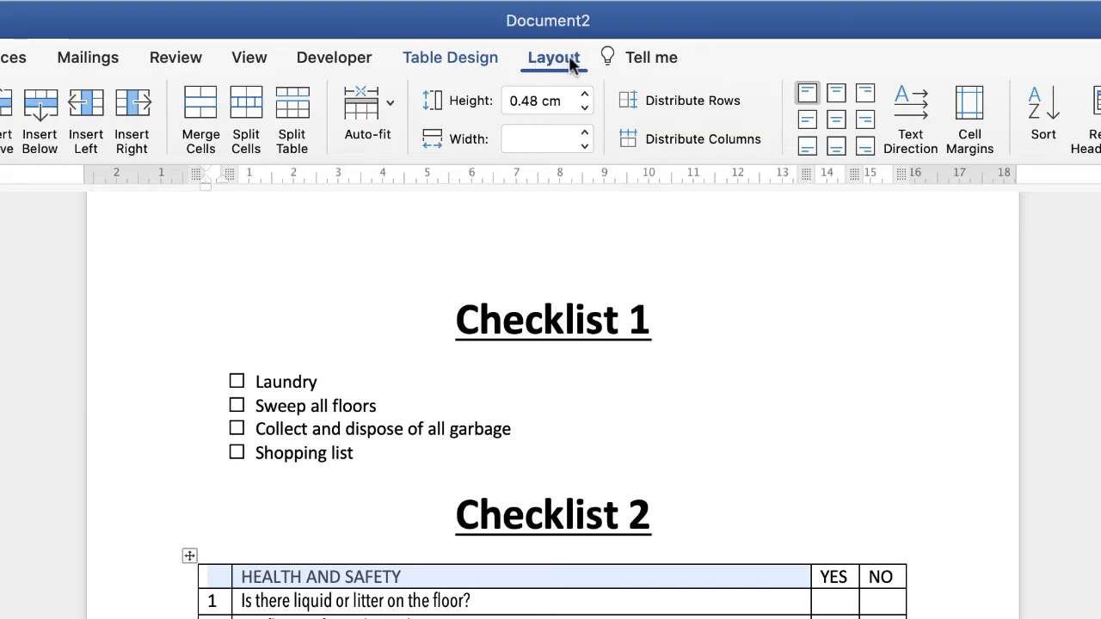
click(198, 111)
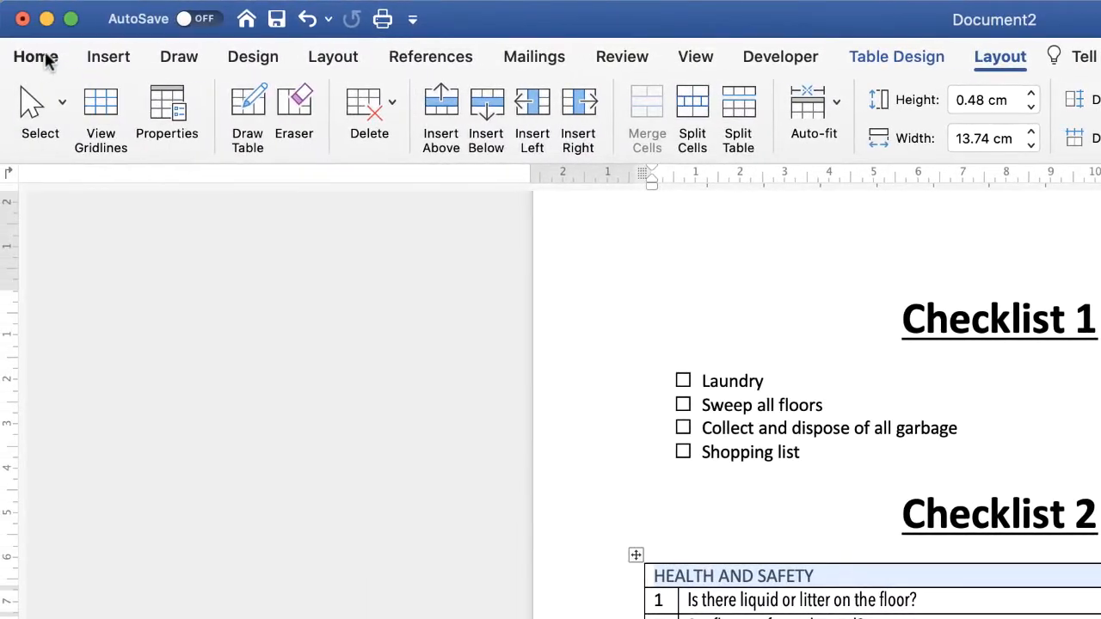
click(42, 56)
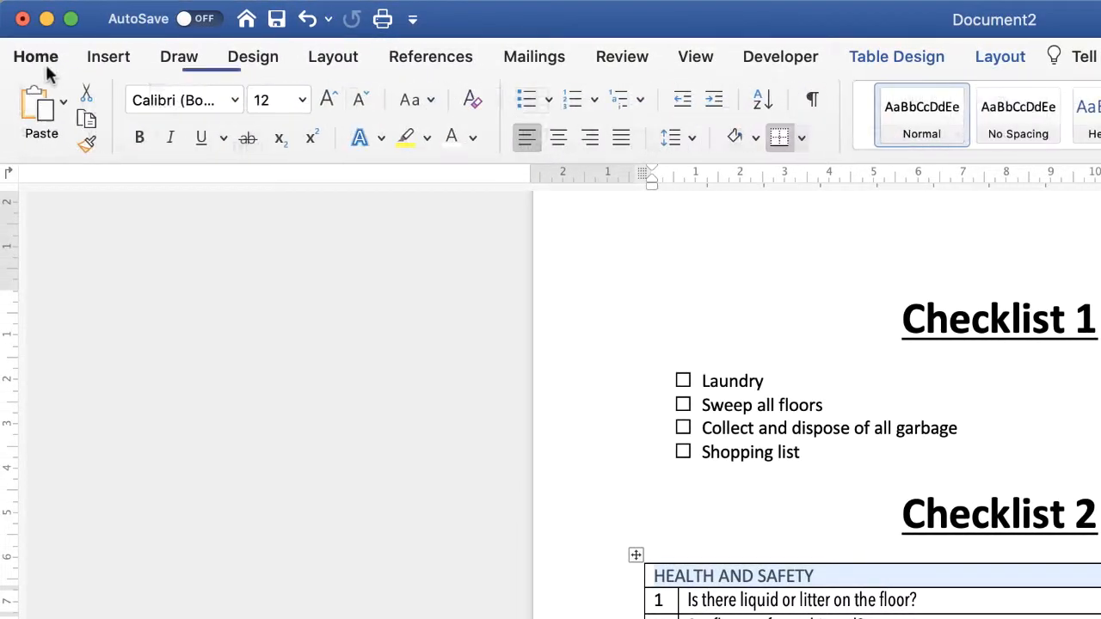
click(135, 138)
click(325, 100)
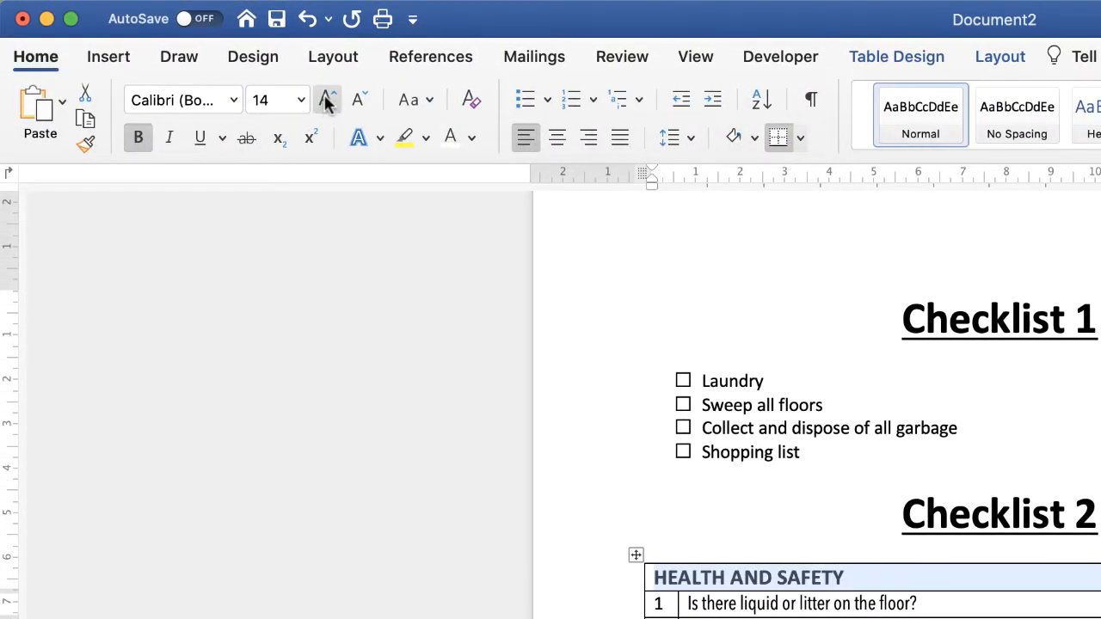
click(325, 101)
click(325, 100)
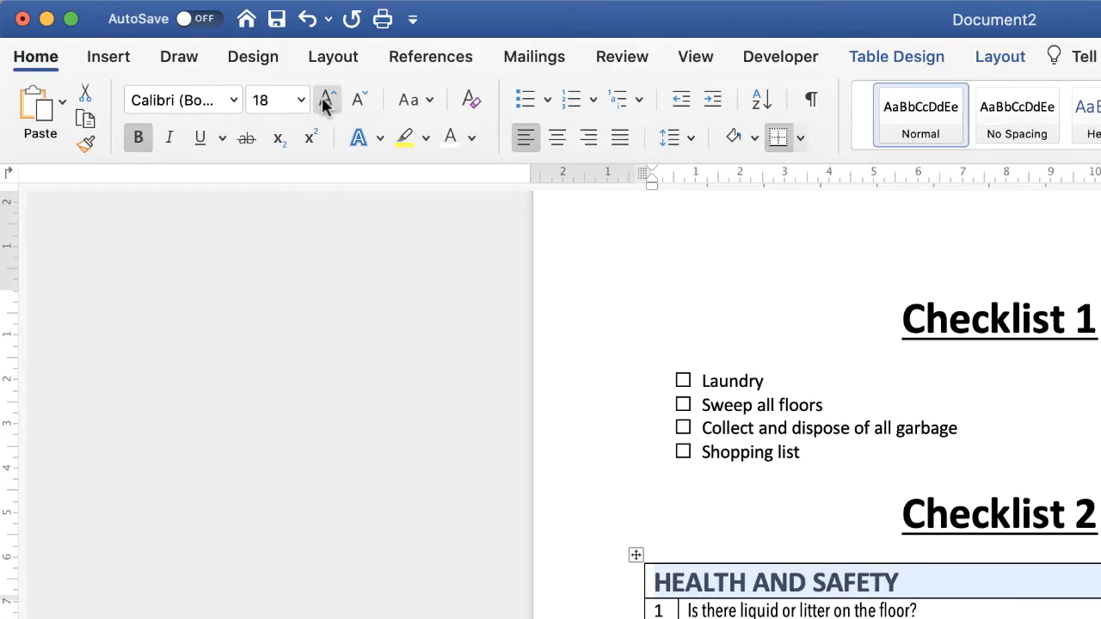
click(325, 101)
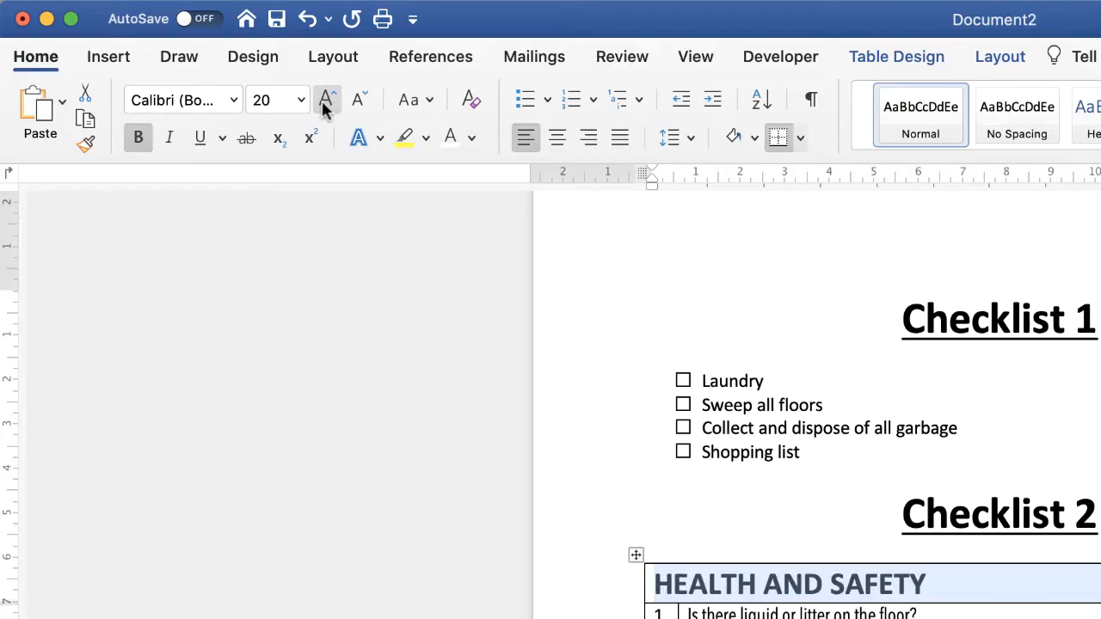
Step: Centre the "HEALTH AND SAFETY" heading horizontally in its merged cell
click(557, 139)
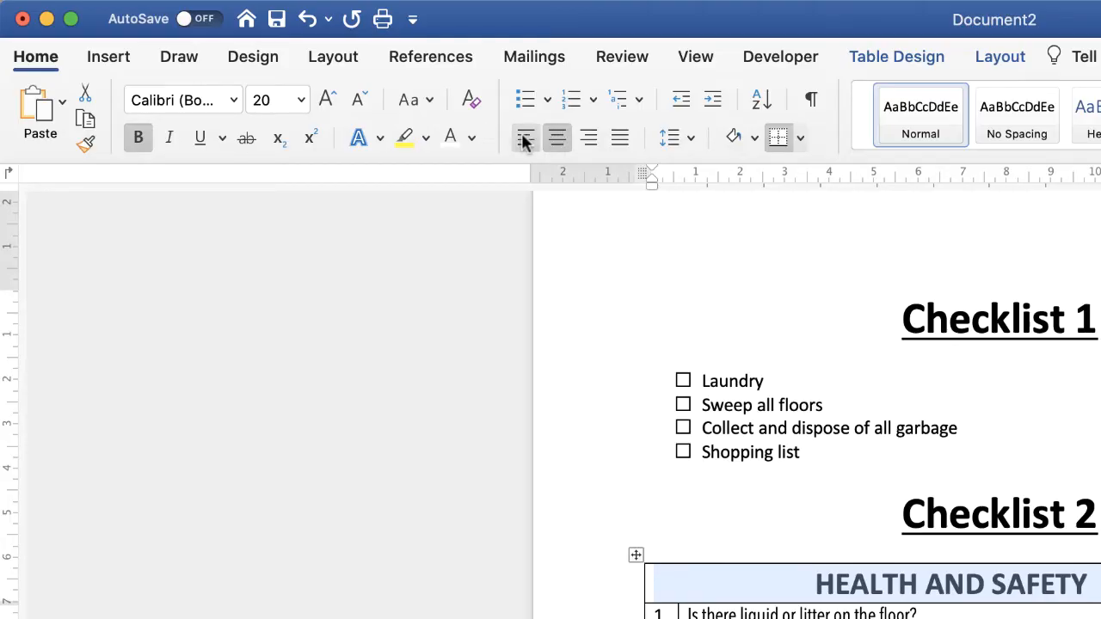
click(521, 134)
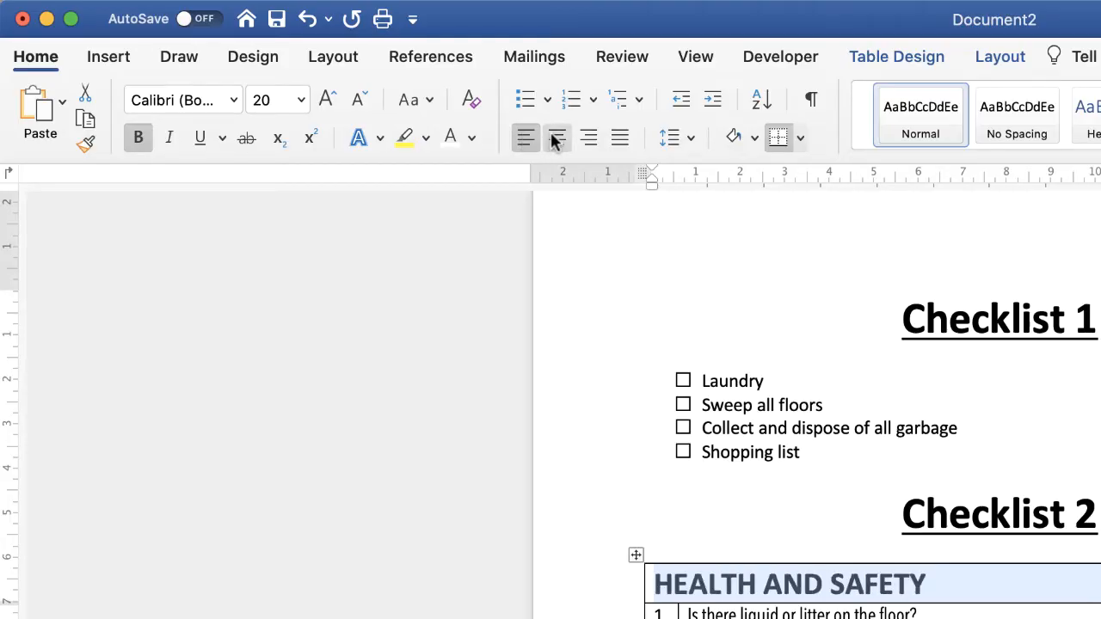
click(555, 140)
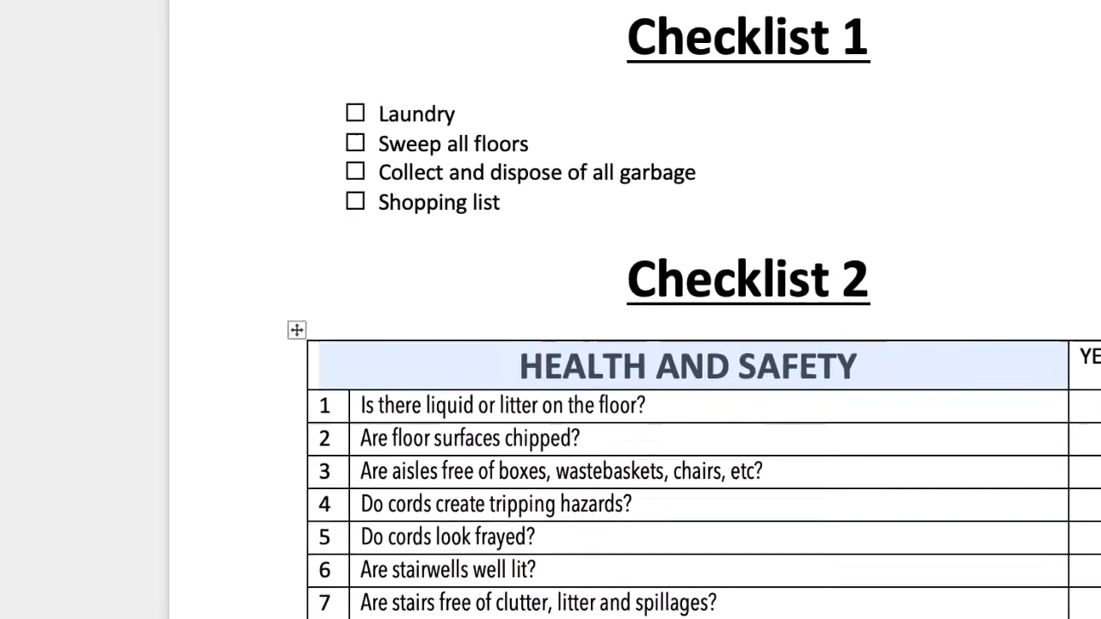
click(1089, 438)
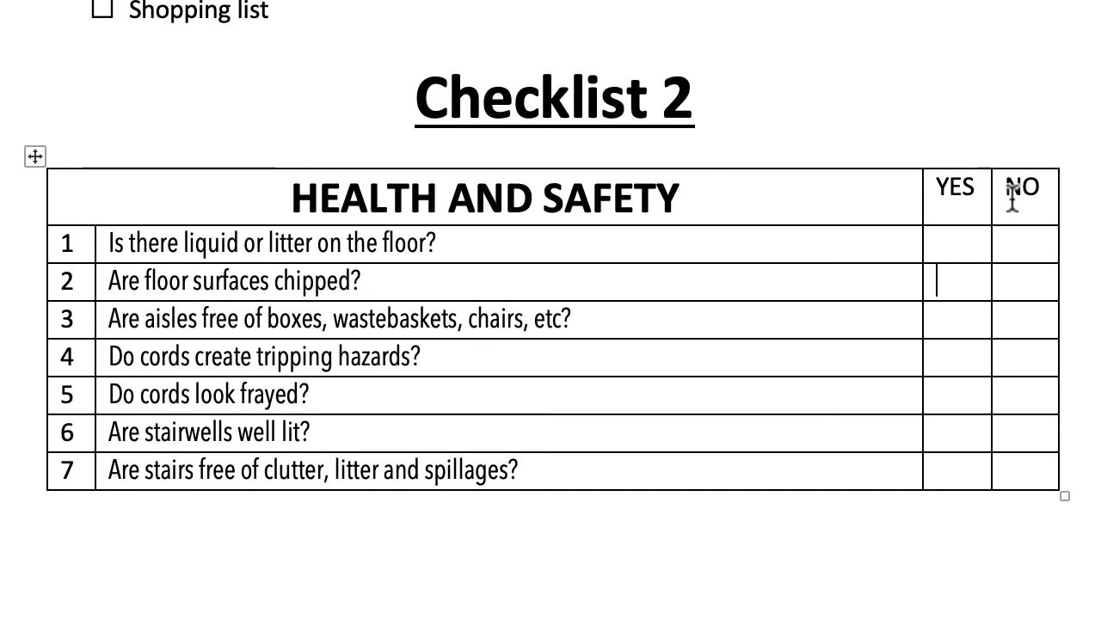
Step: Centre the YES and NO headings and the row numbers 1 to 7 both horizontally and vertically in their cells
drag(1012, 197, 973, 207)
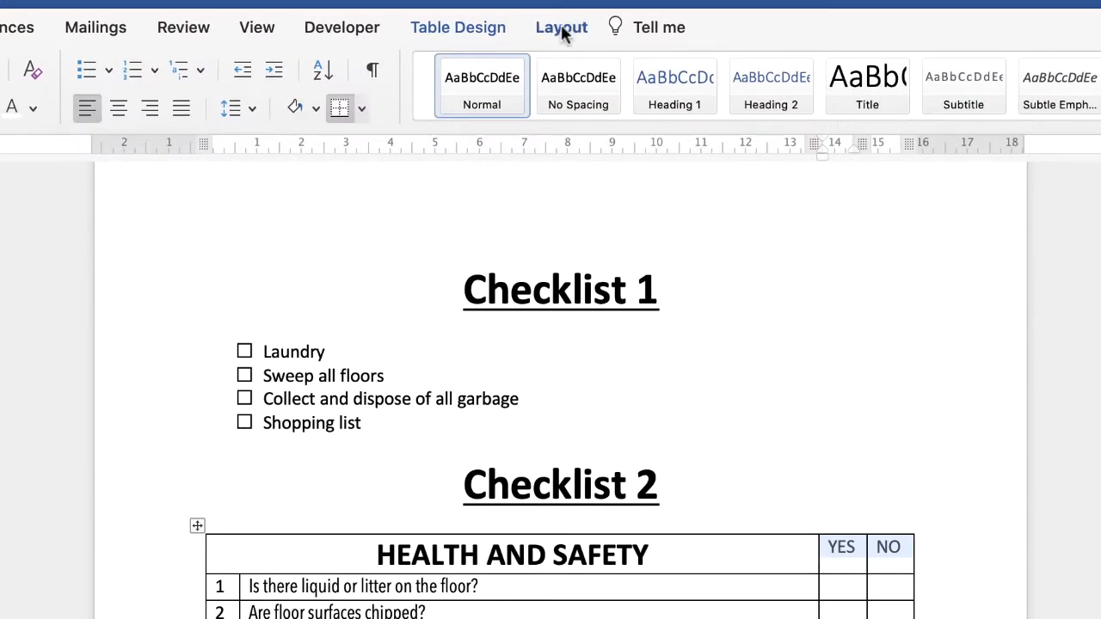
click(562, 29)
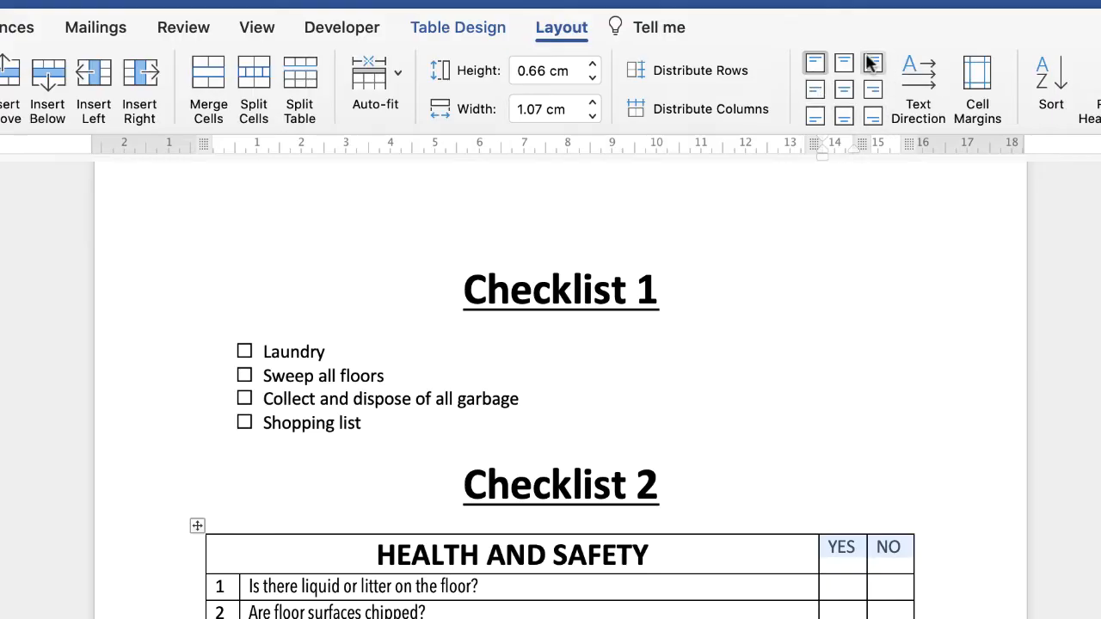
click(845, 93)
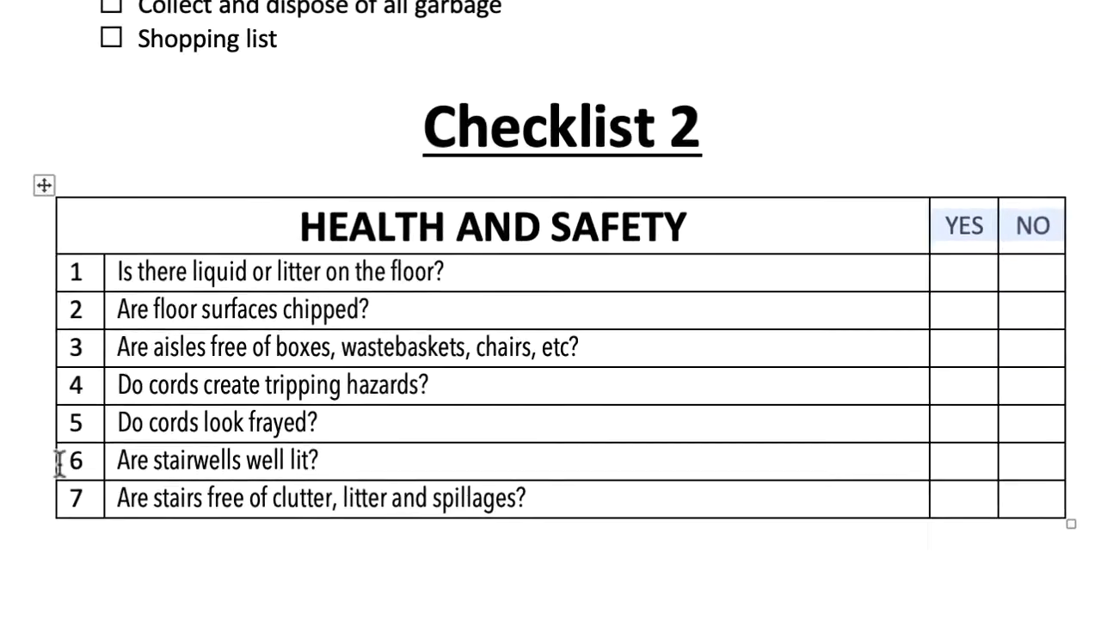
drag(77, 496, 75, 266)
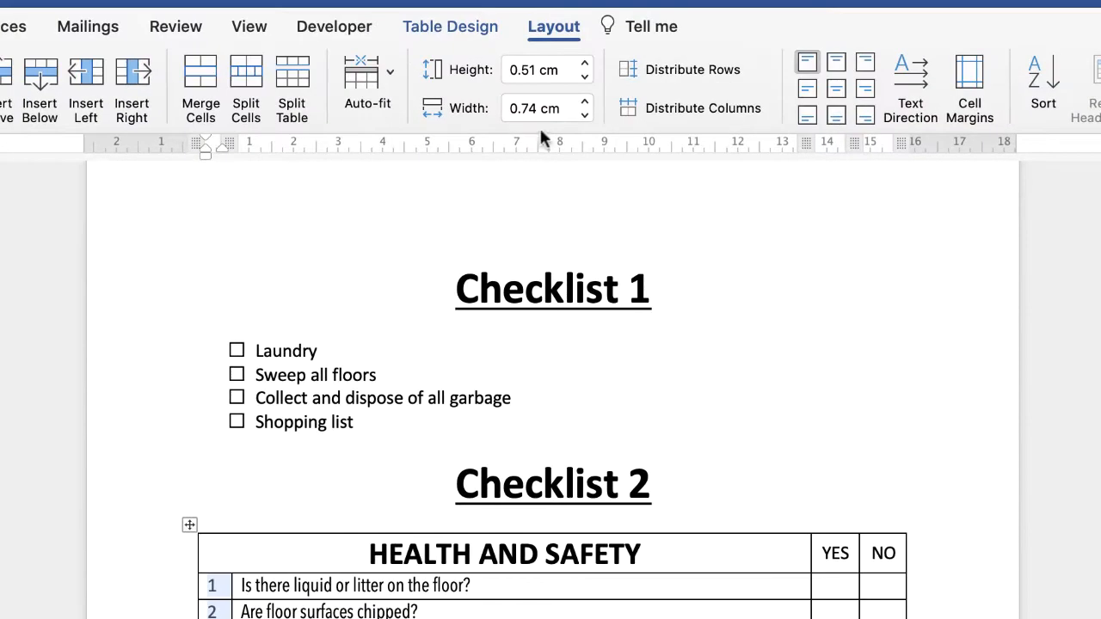
click(835, 87)
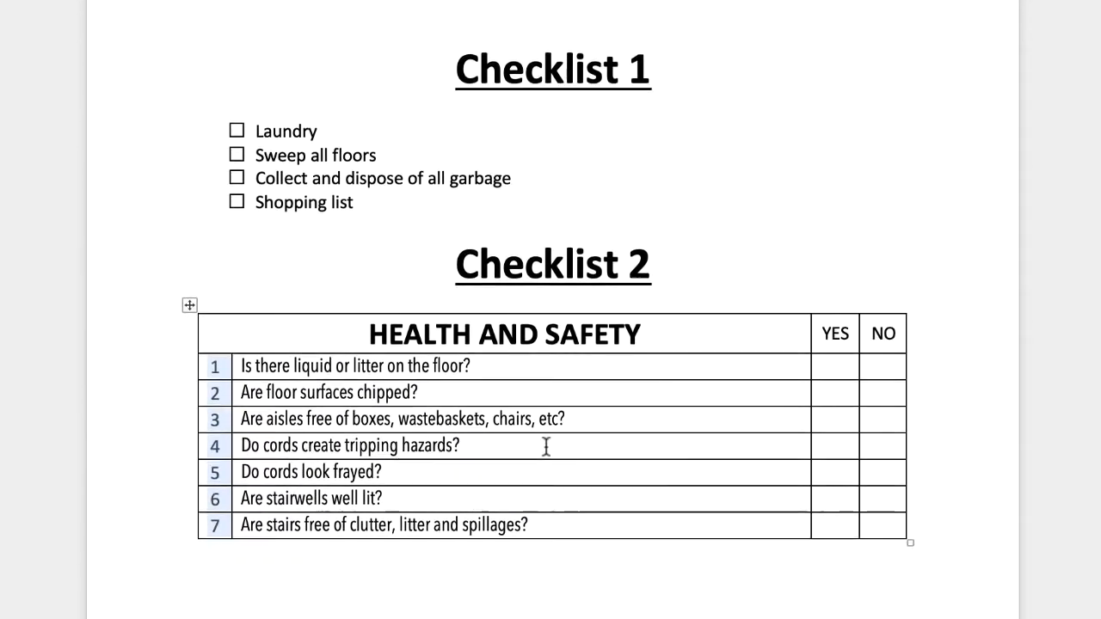
click(546, 446)
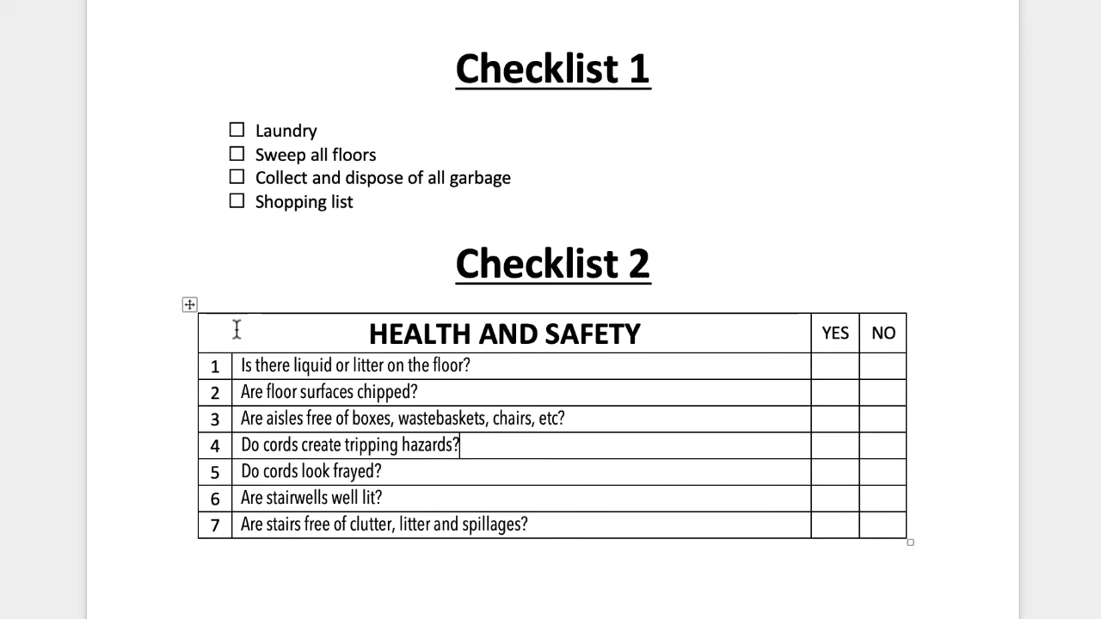
Step: Shade the merged "HEALTH AND SAFETY" header cell medium grey
triple_click(241, 332)
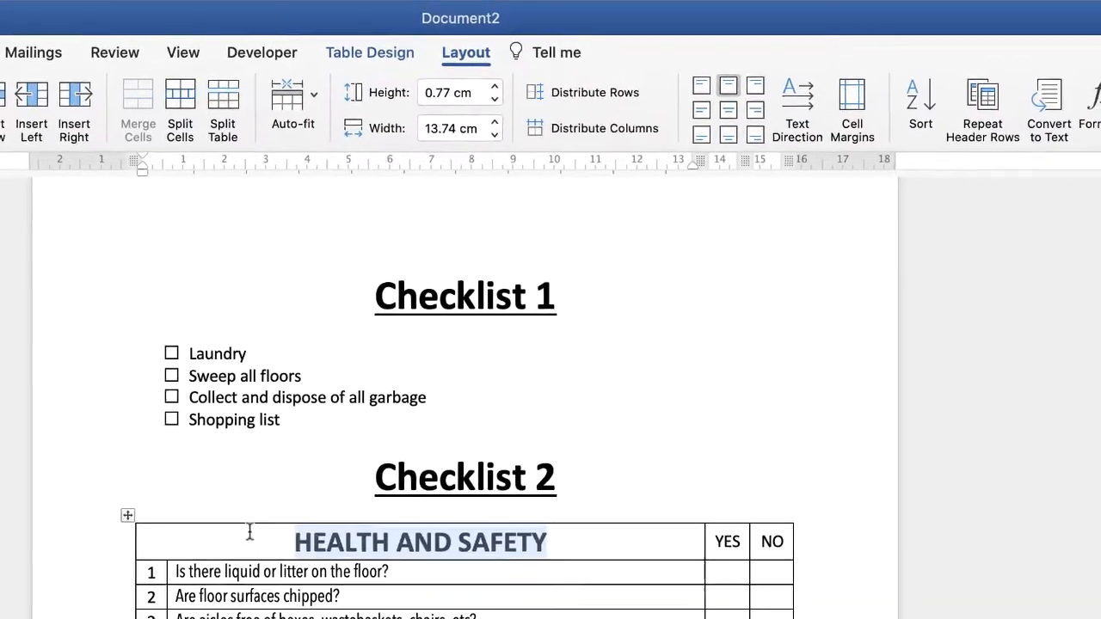
click(391, 57)
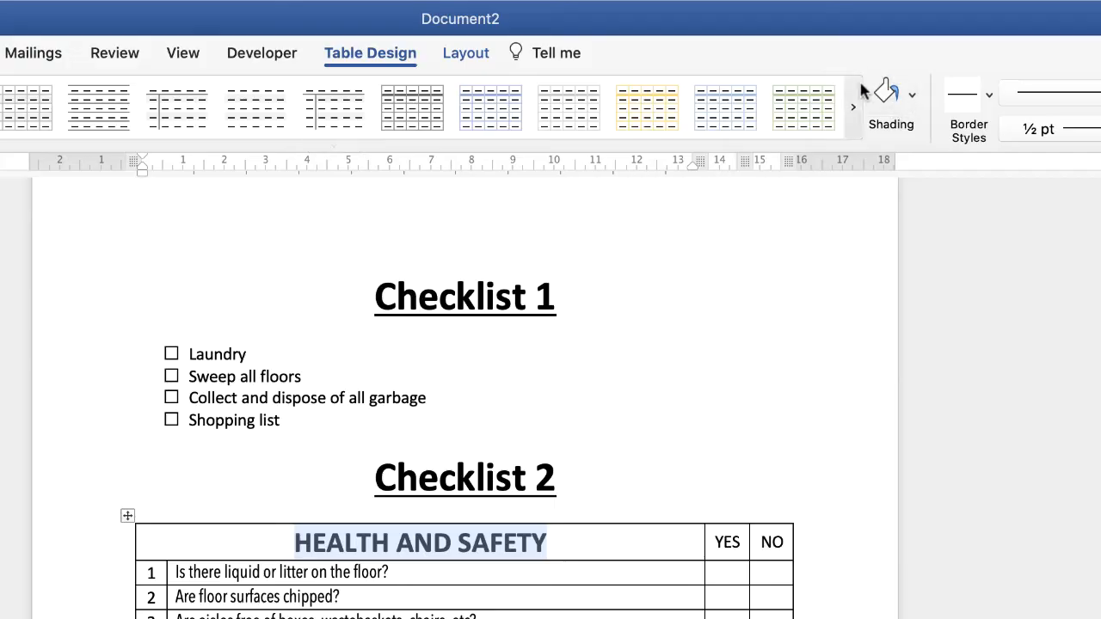
click(912, 97)
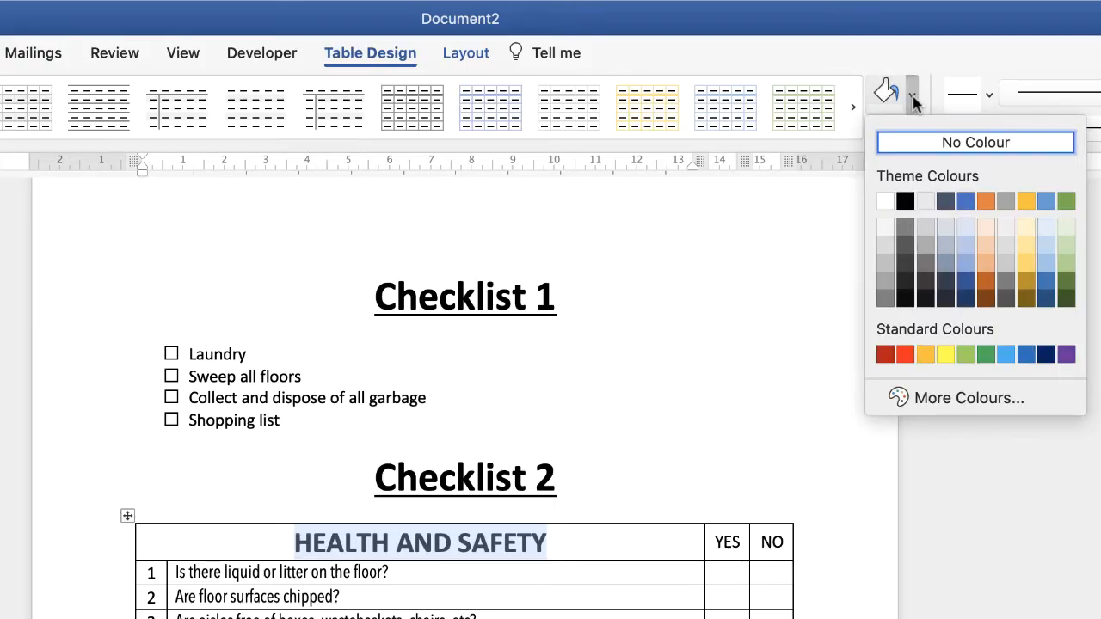
click(886, 282)
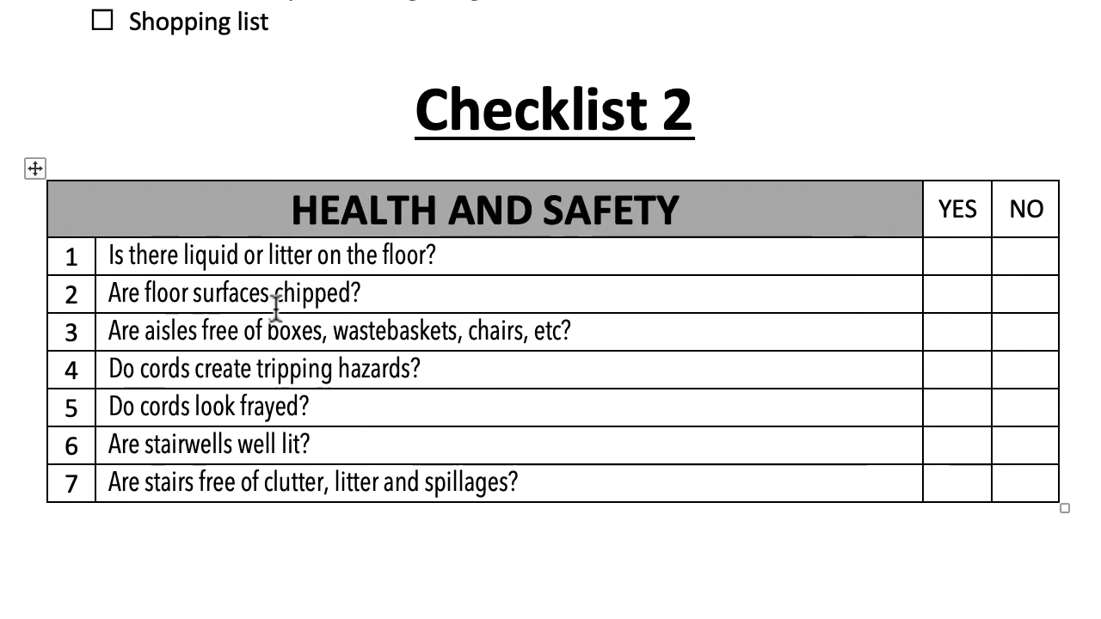
Step: Set the row height of the whole table to 0.8 cm and align the seven questions centre left in their cells
click(37, 170)
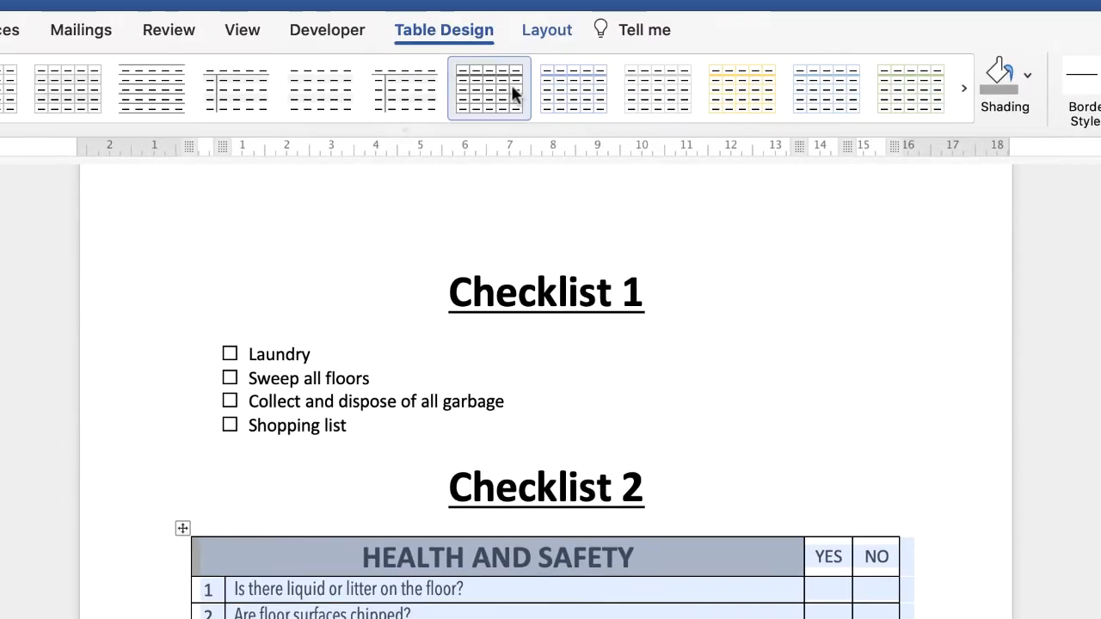
click(544, 32)
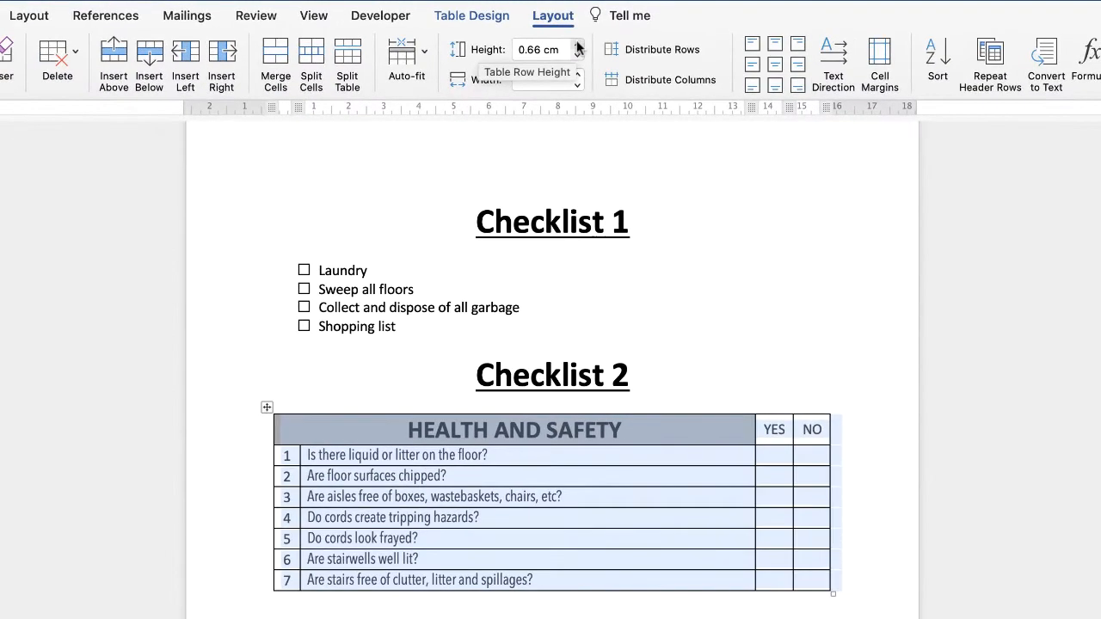
click(578, 45)
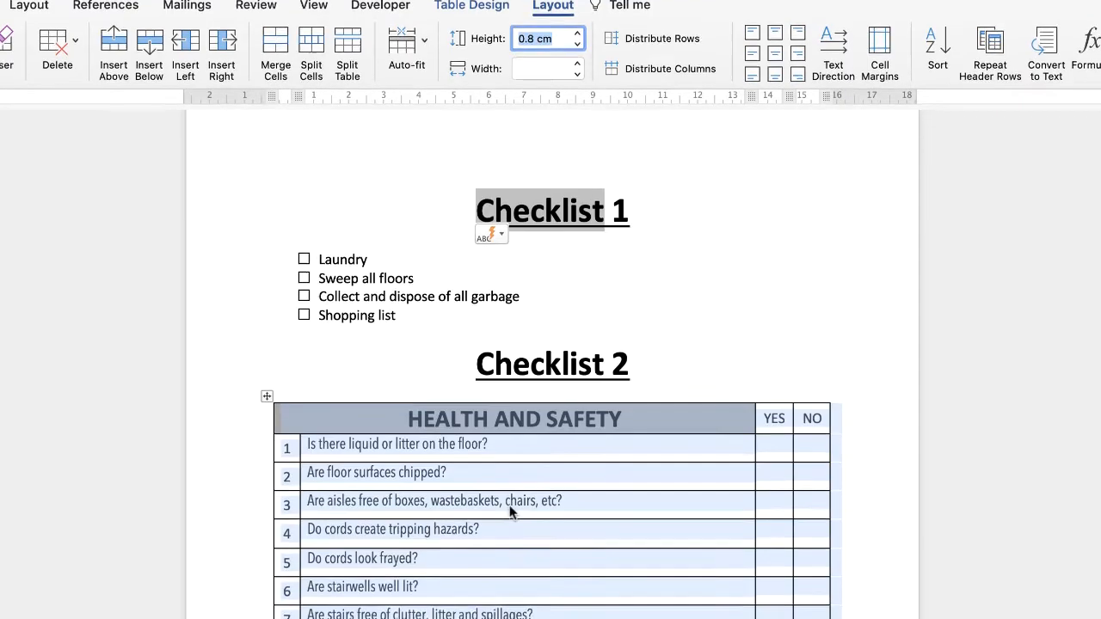
click(509, 512)
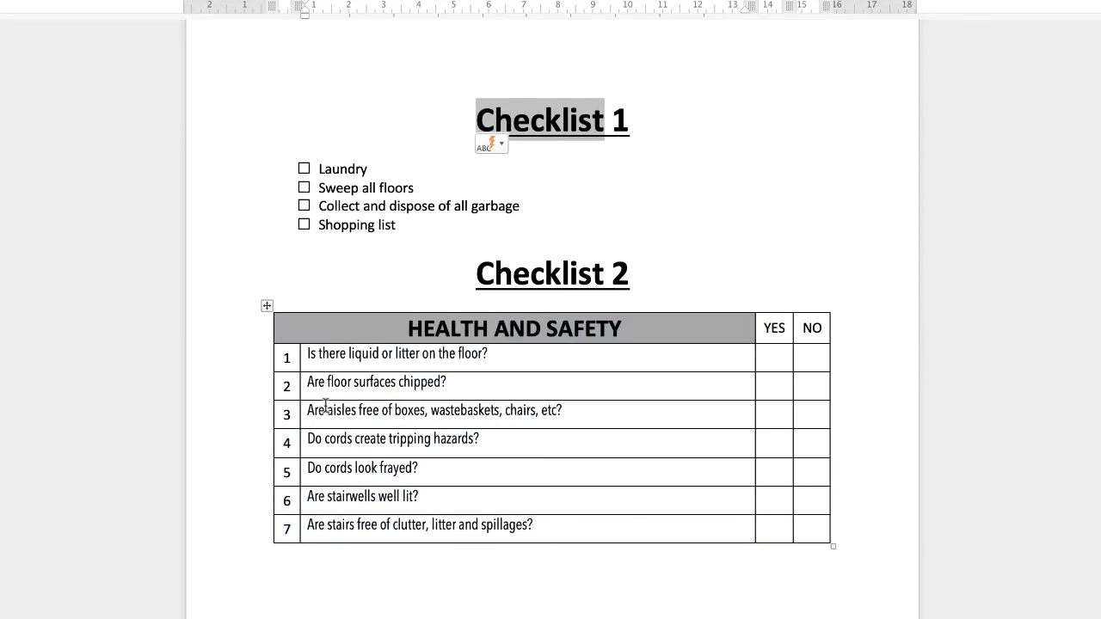
drag(541, 525, 353, 365)
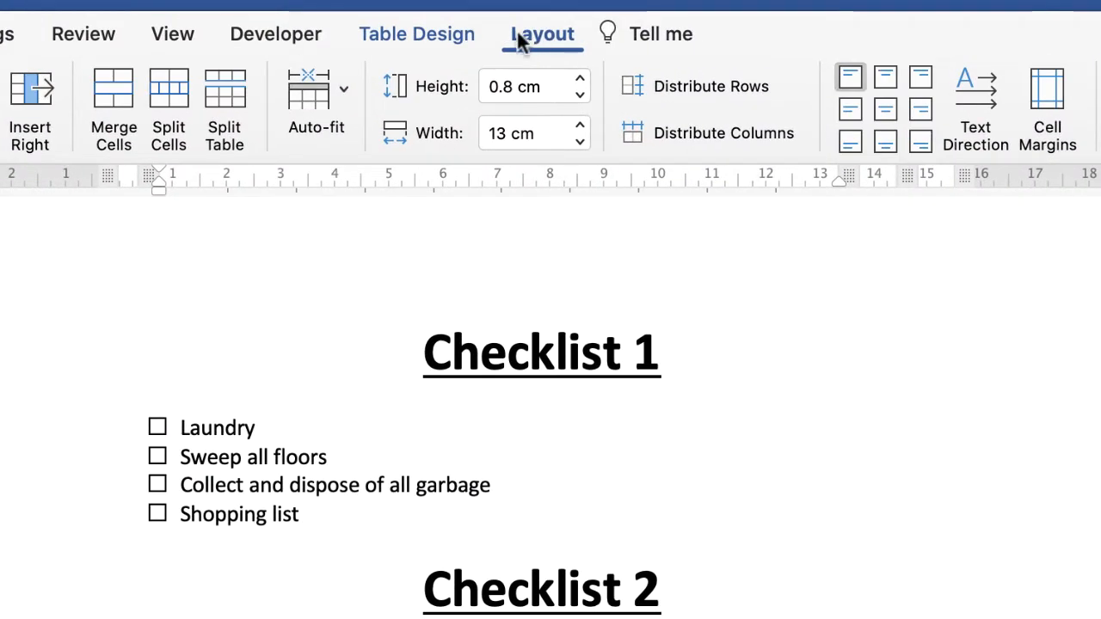
click(848, 111)
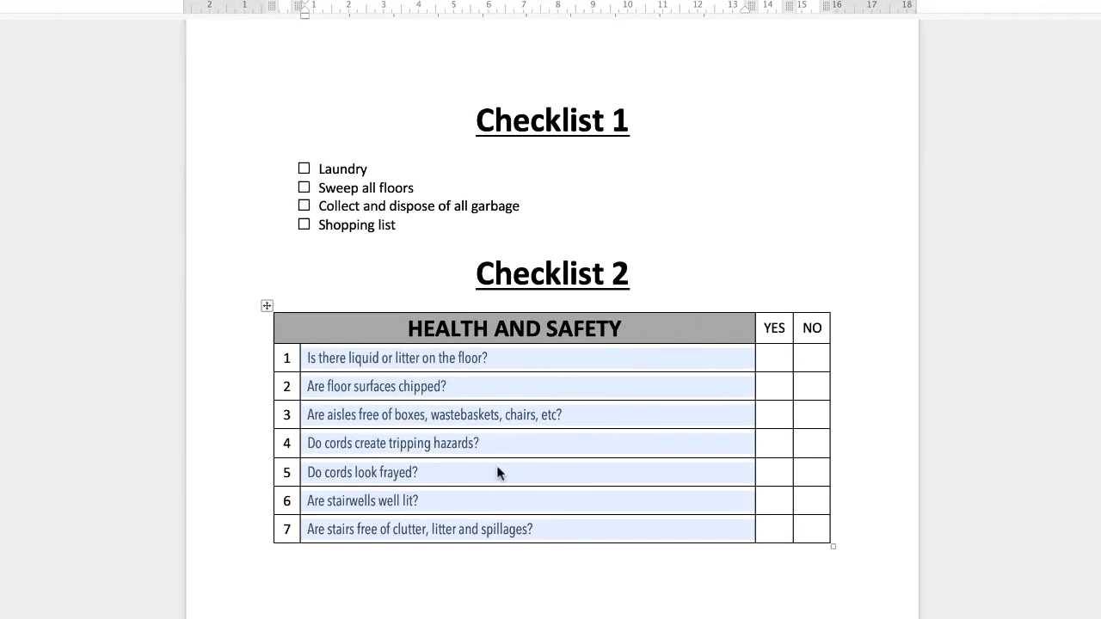
Step: Apply 2 ¼ pt outside borders to the entire Checklist 2 table
click(267, 307)
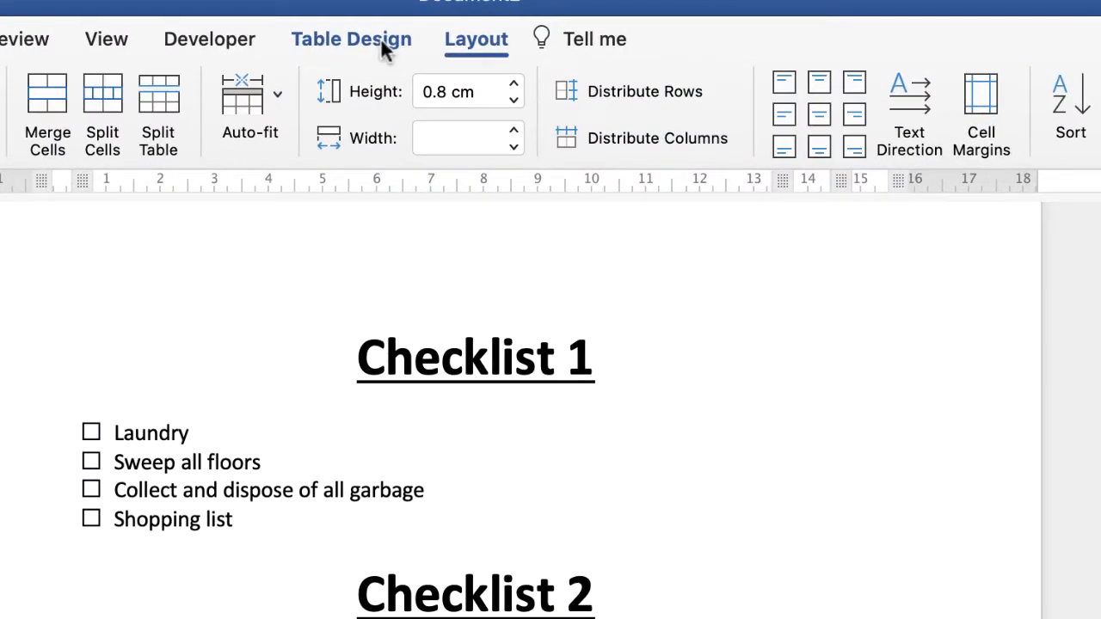
click(383, 43)
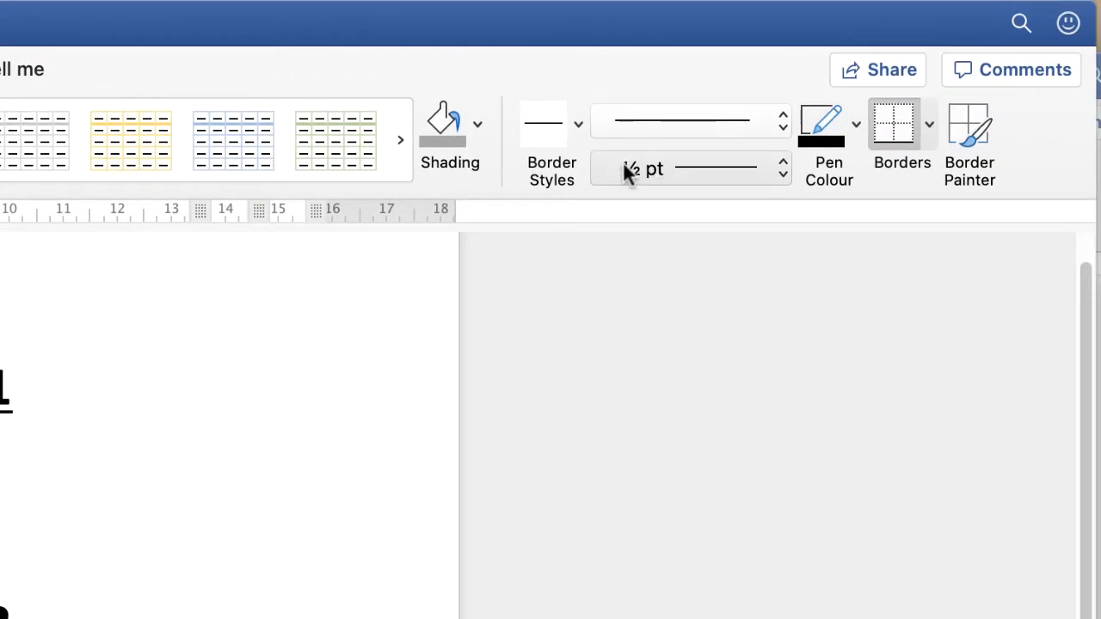
click(782, 175)
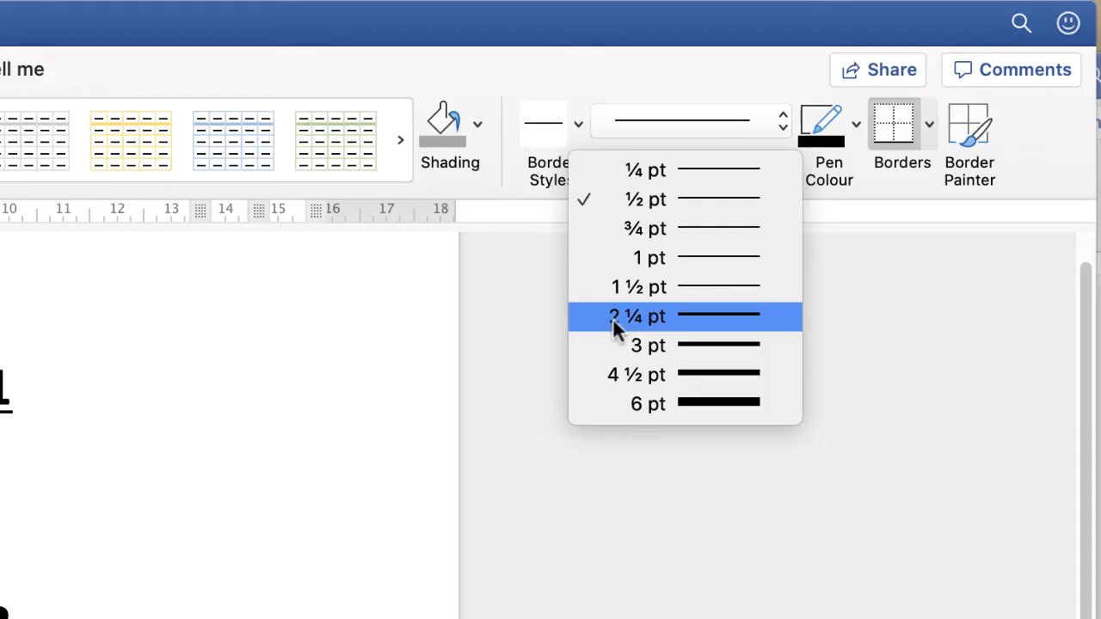
click(736, 313)
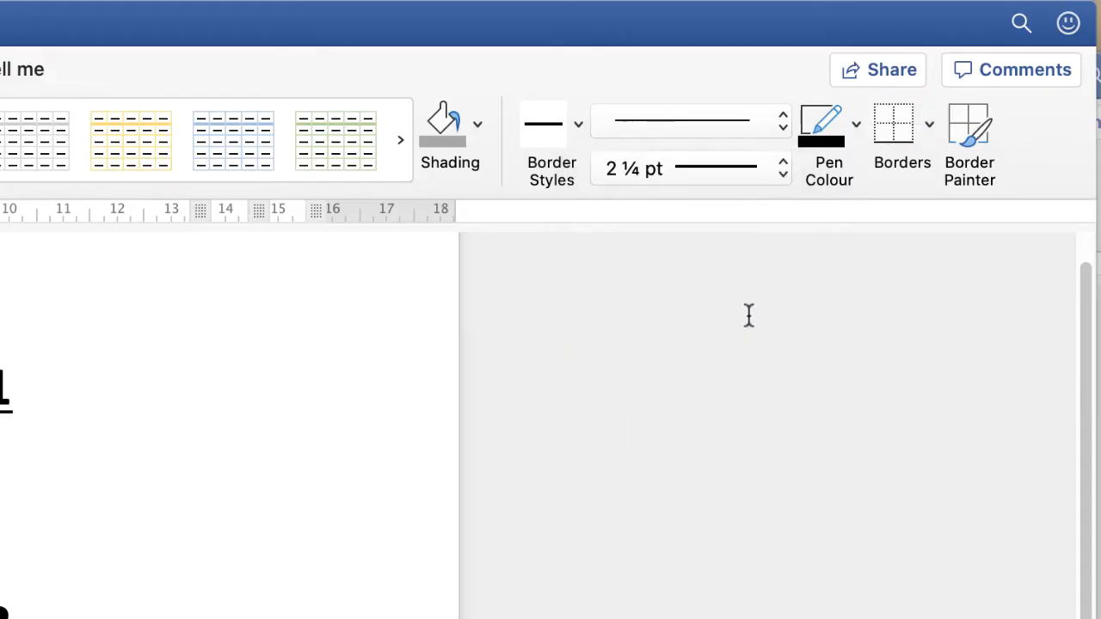
click(929, 129)
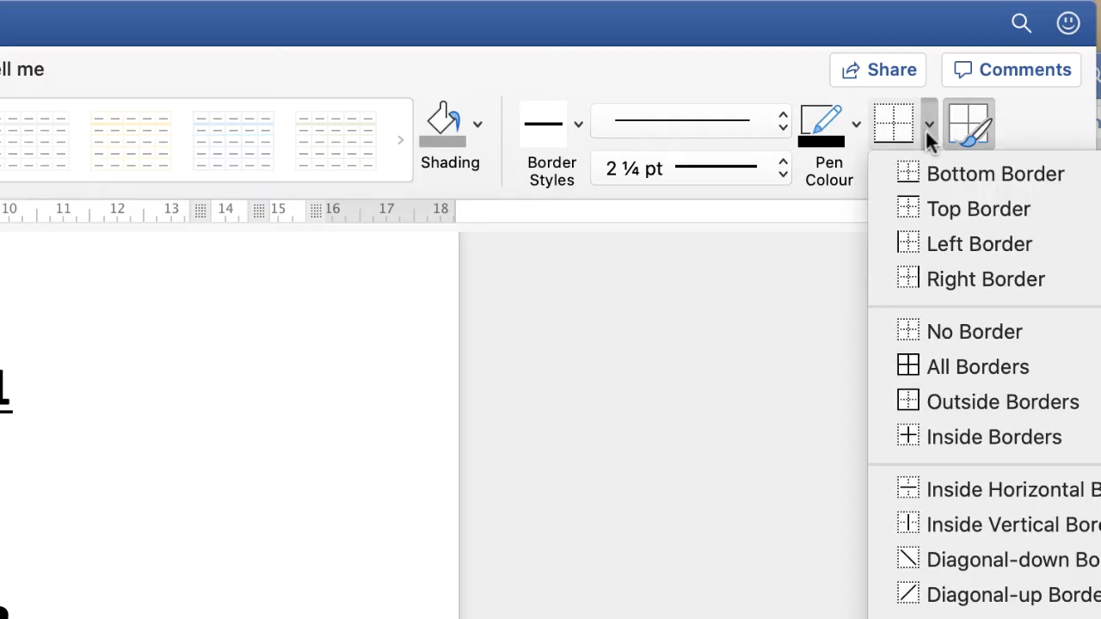
click(950, 395)
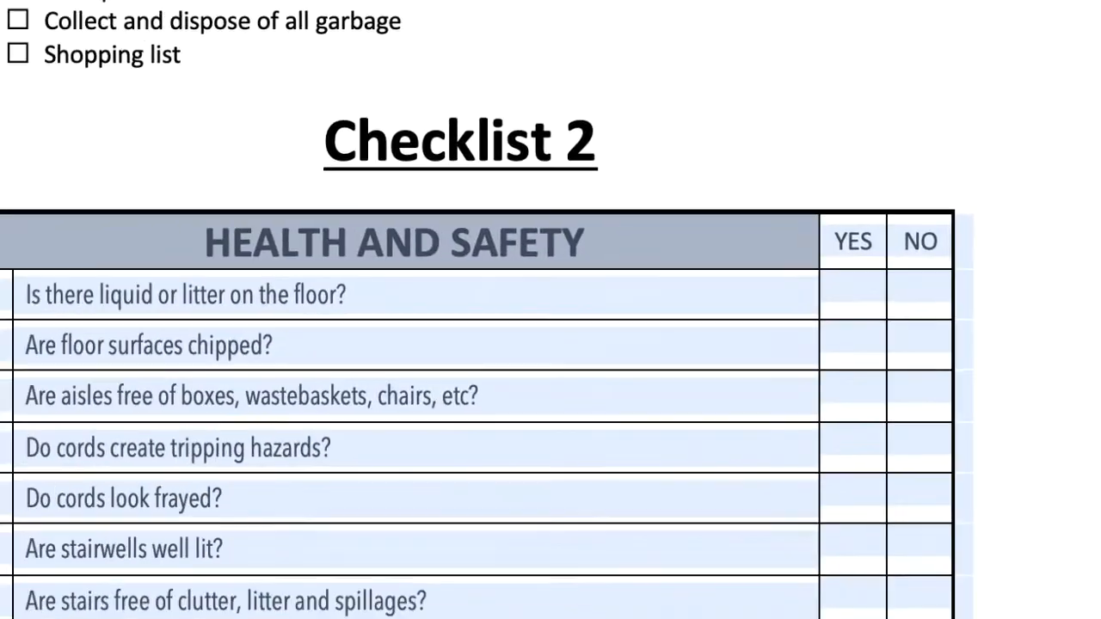